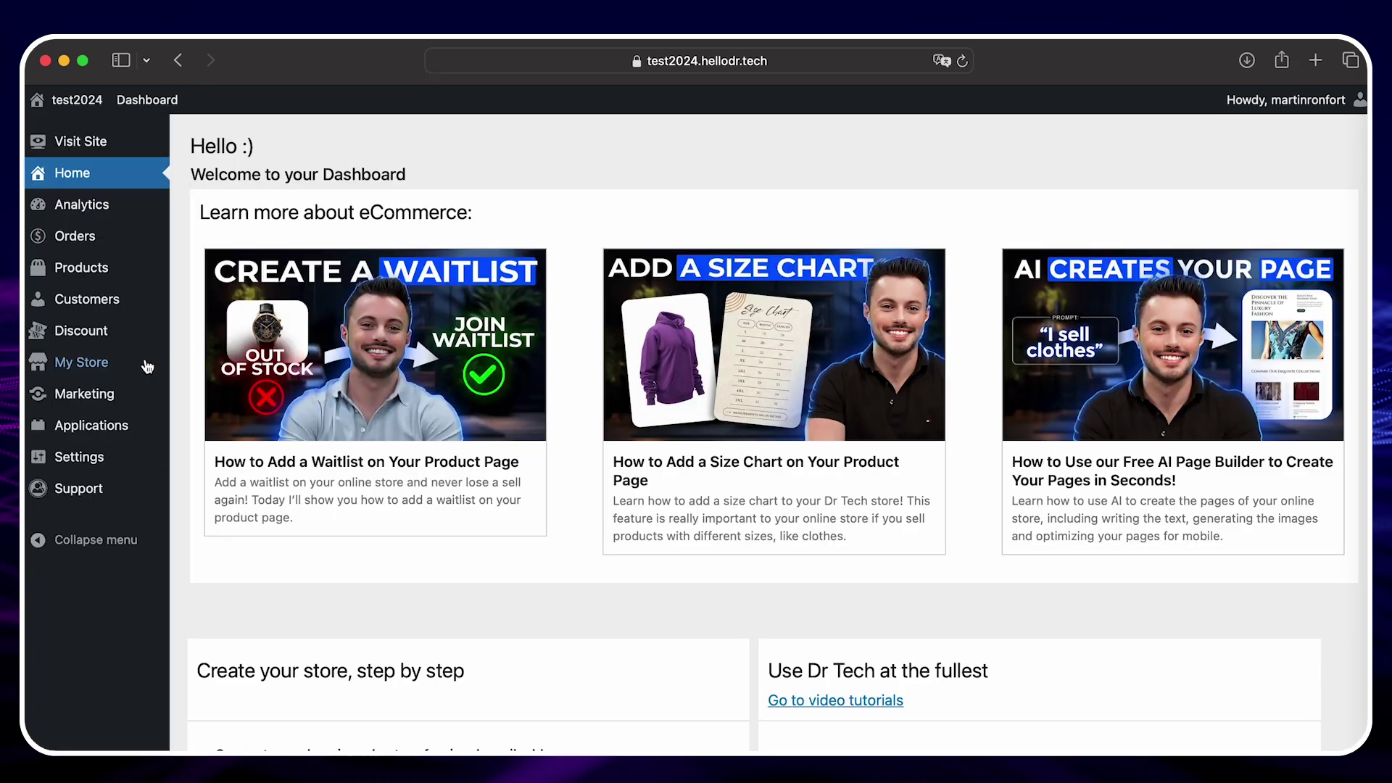
# Open the store's Theme Builder and bring up the list of downloadable starter packs
pyautogui.moveTo(127, 371)
pyautogui.click(211, 496)
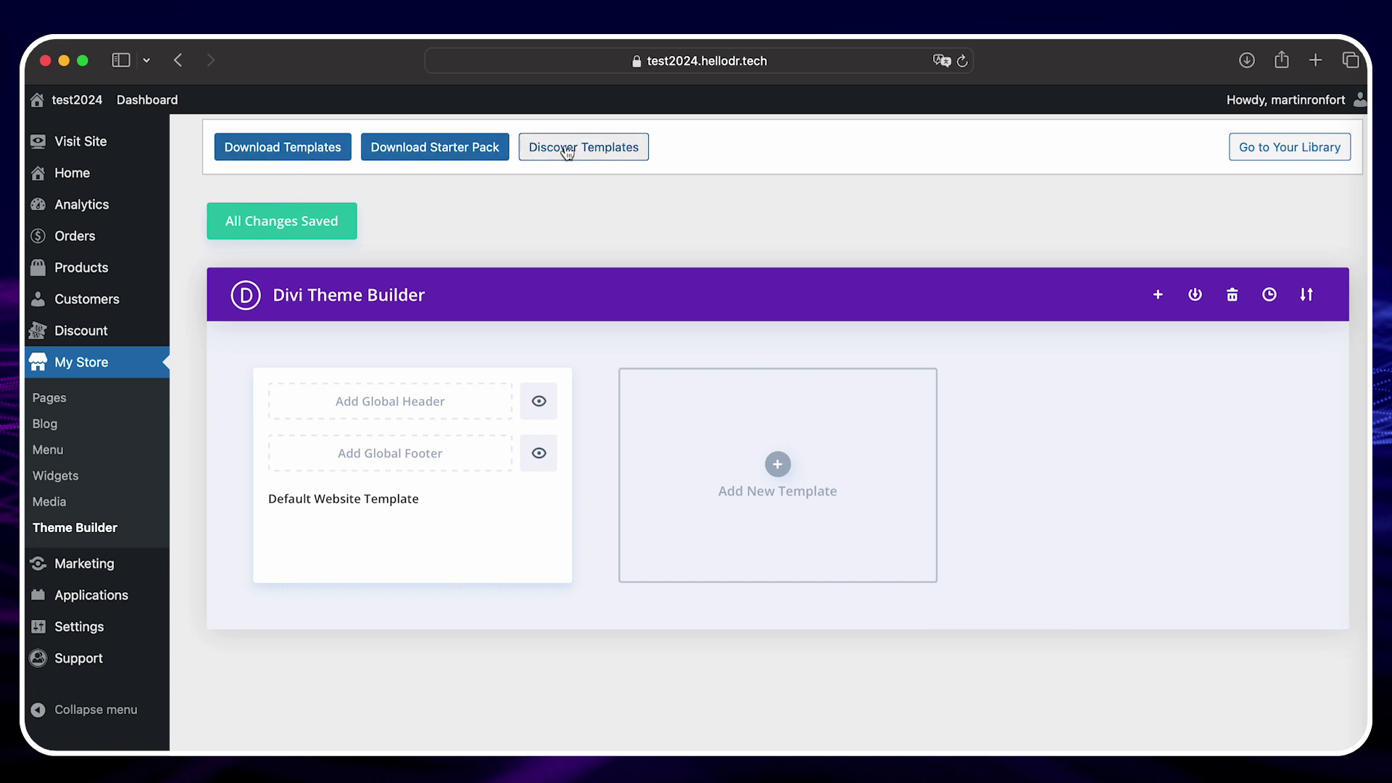
pyautogui.click(435, 147)
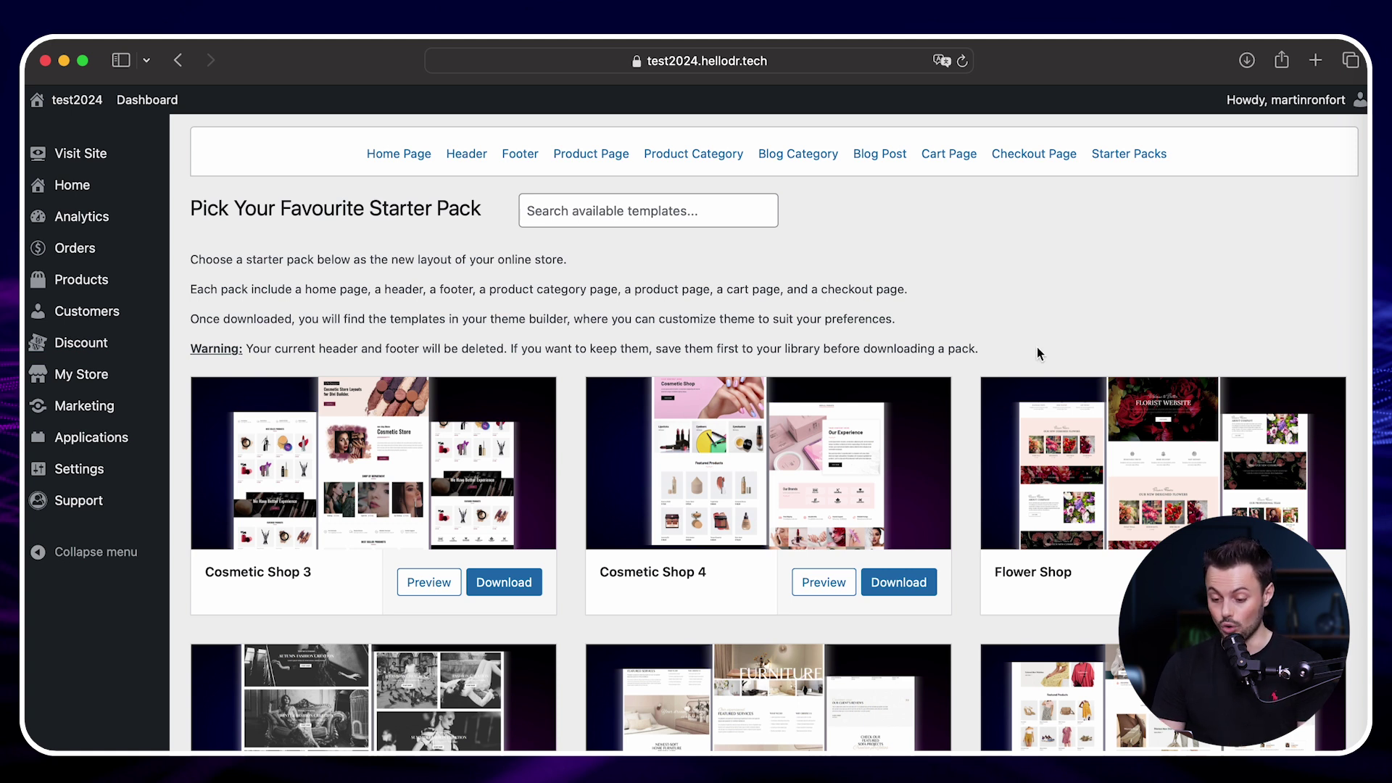
# Open the live store in a new tab and review the current home page design
pyautogui.rightClick(85, 154)
pyautogui.click(148, 173)
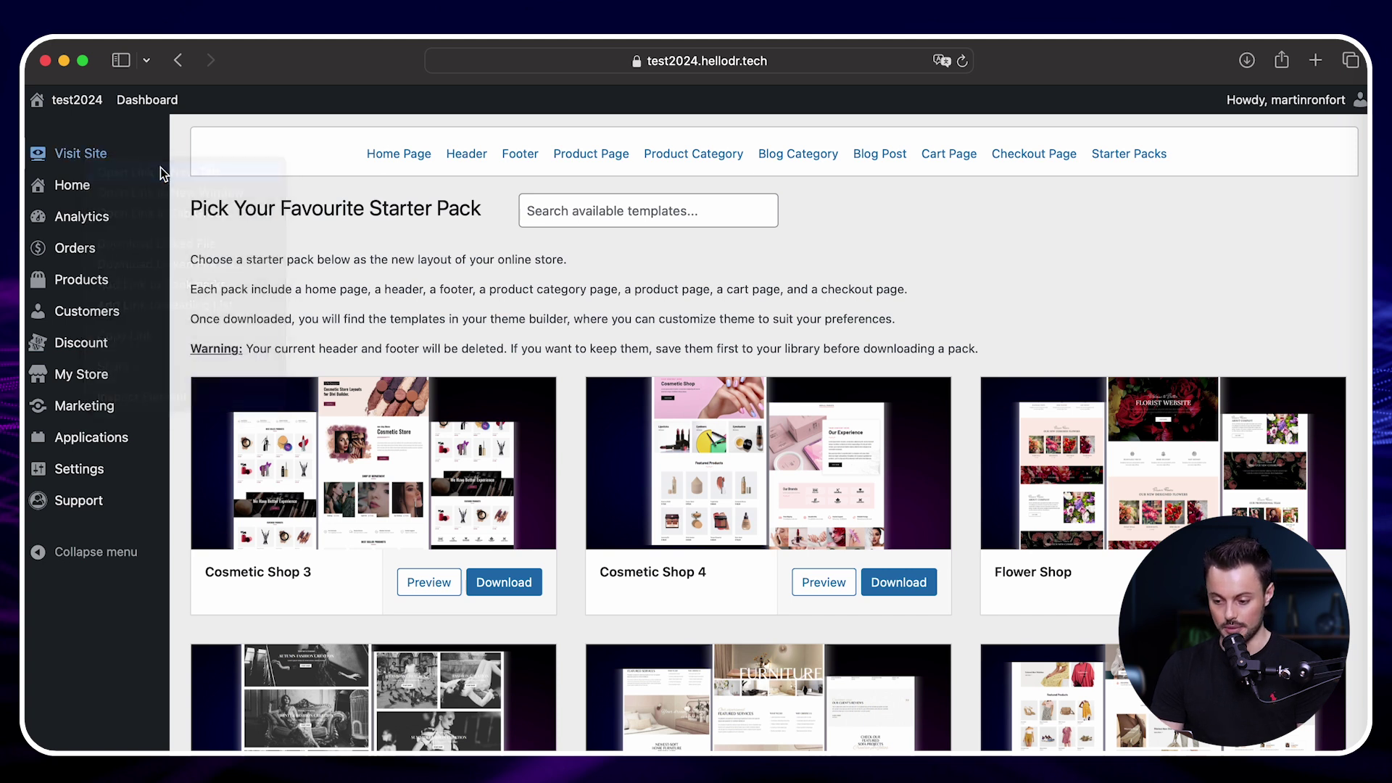
pyautogui.scroll(-15, 698, 565)
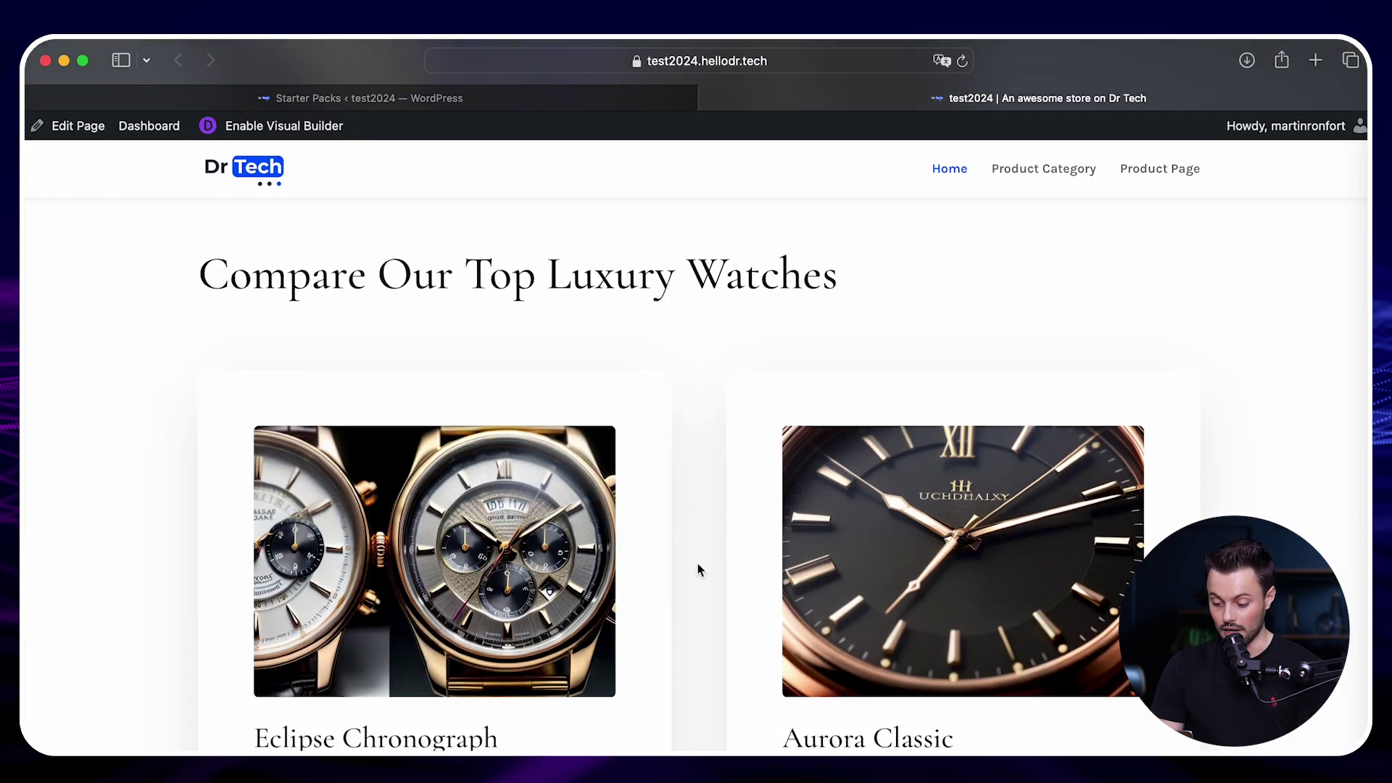
pyautogui.scroll(-20, 698, 563)
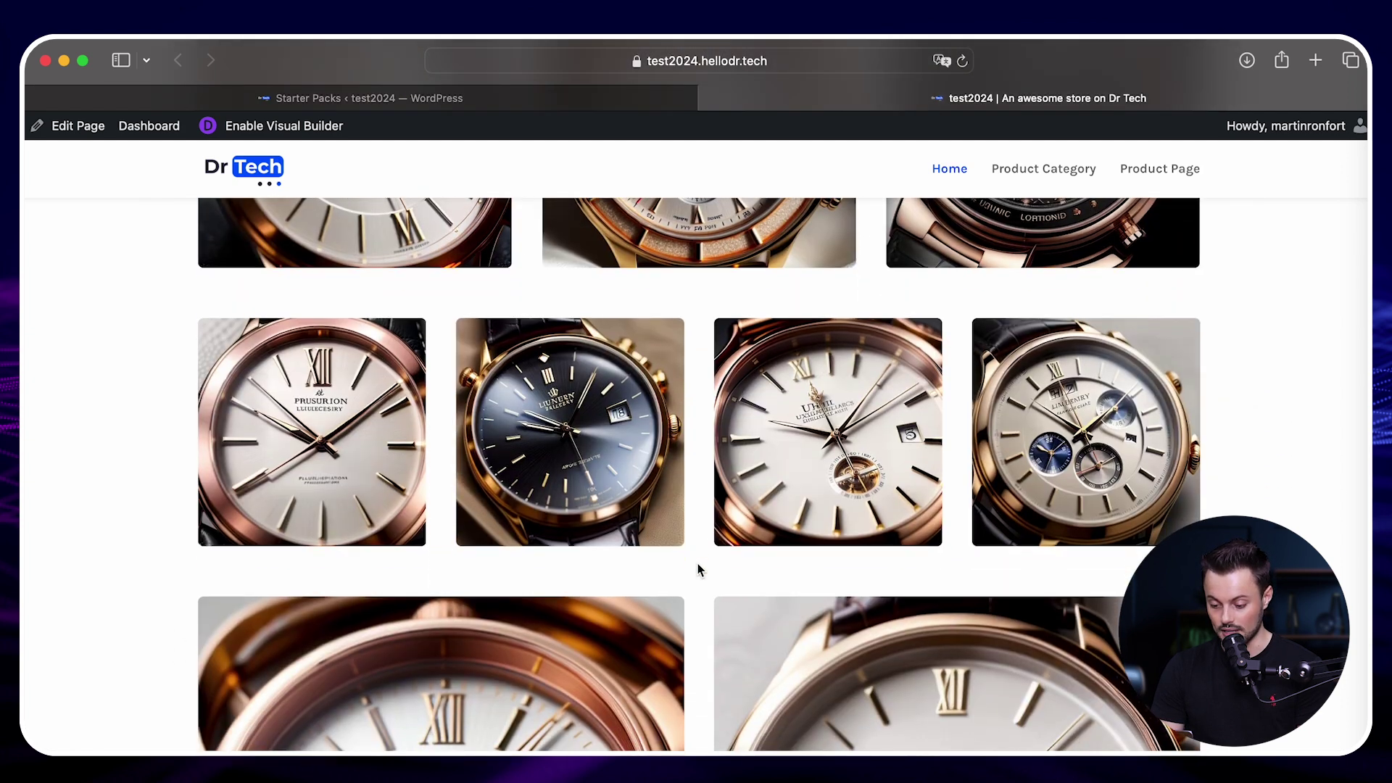
pyautogui.scroll(-1, 697, 564)
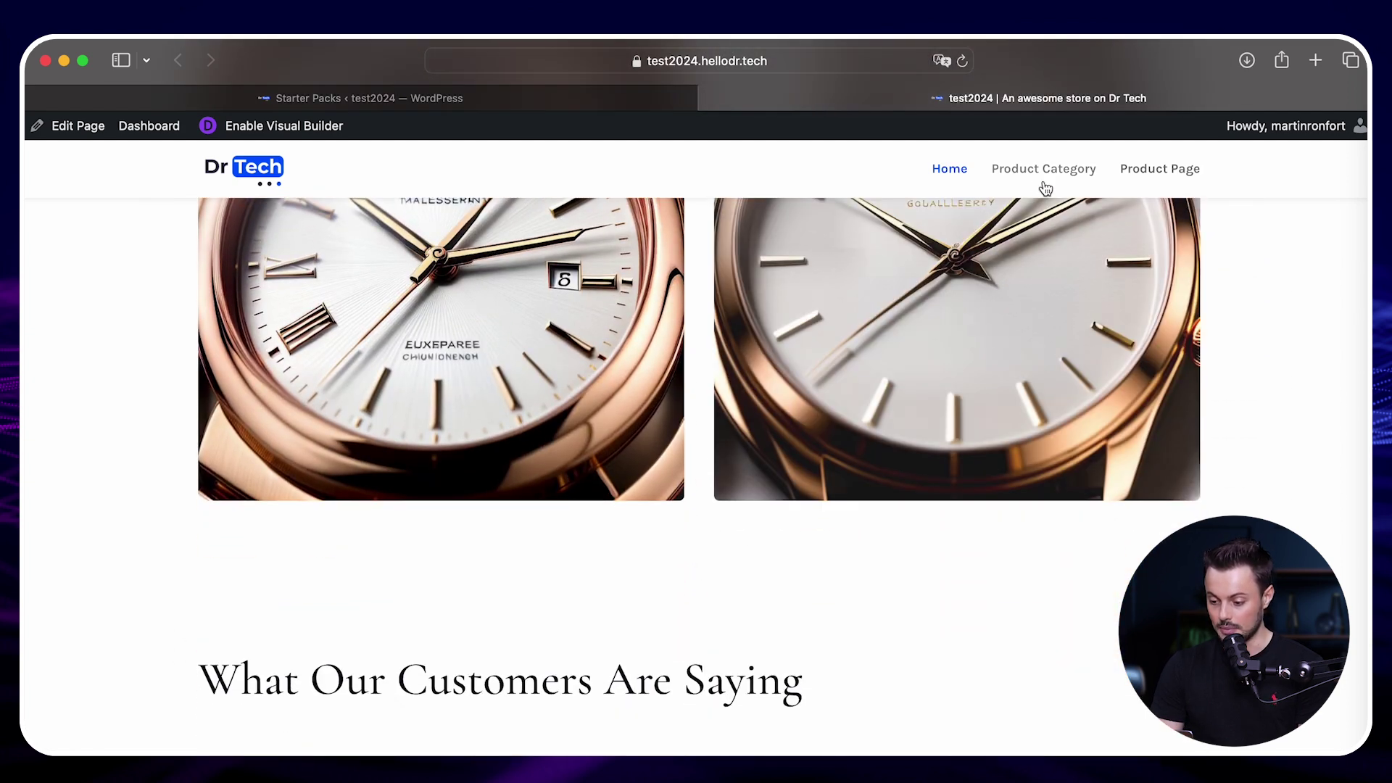
# Review the store's current product category page and the Sample Product page
pyautogui.scroll(-10, 1063, 176)
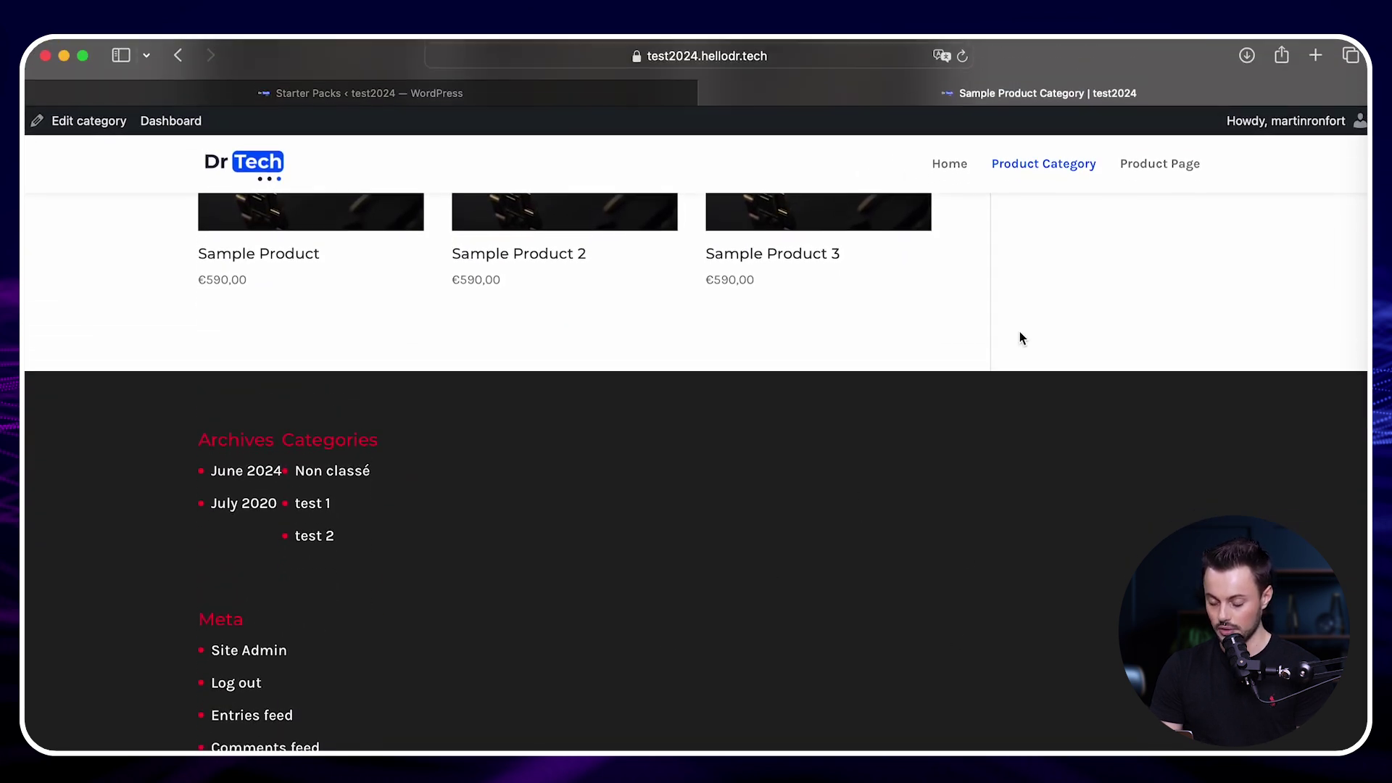
pyautogui.scroll(5, 1019, 330)
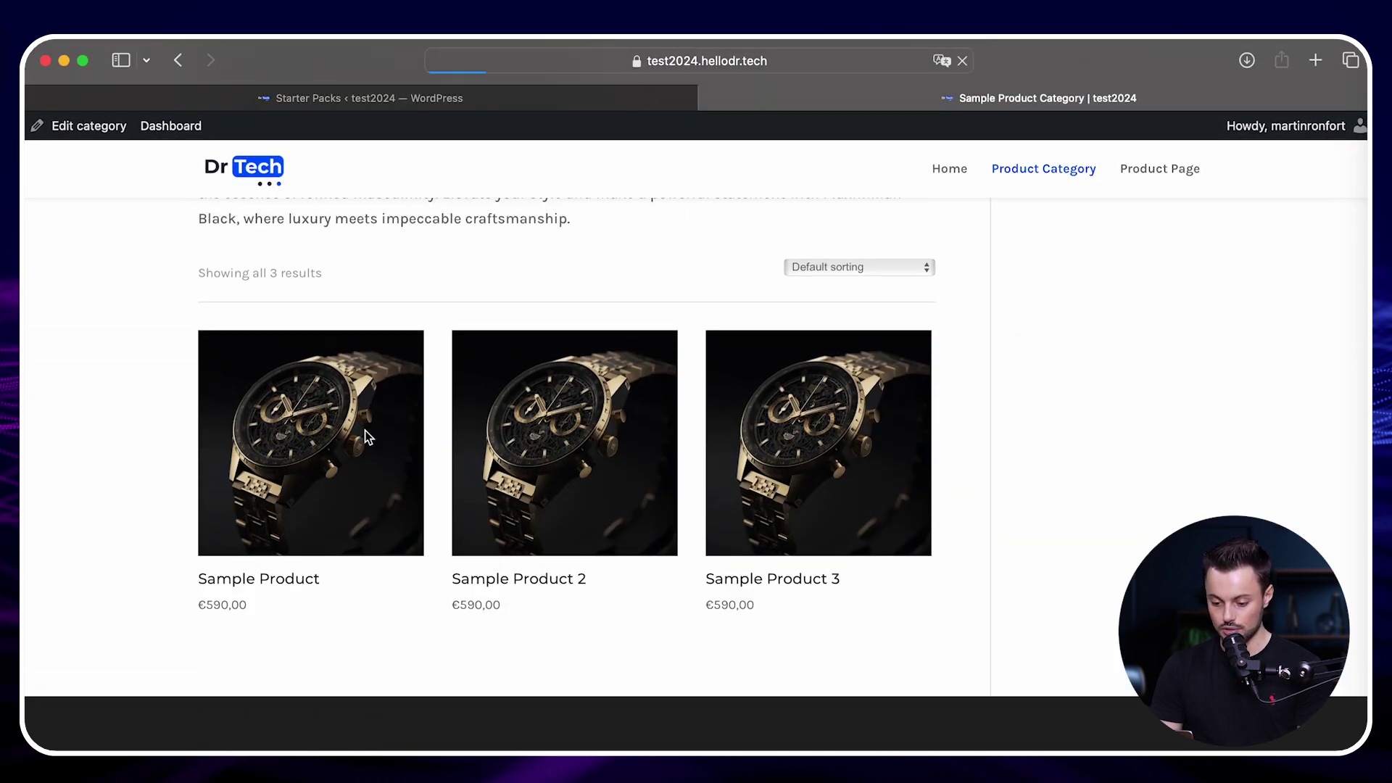
pyautogui.scroll(-10, 863, 550)
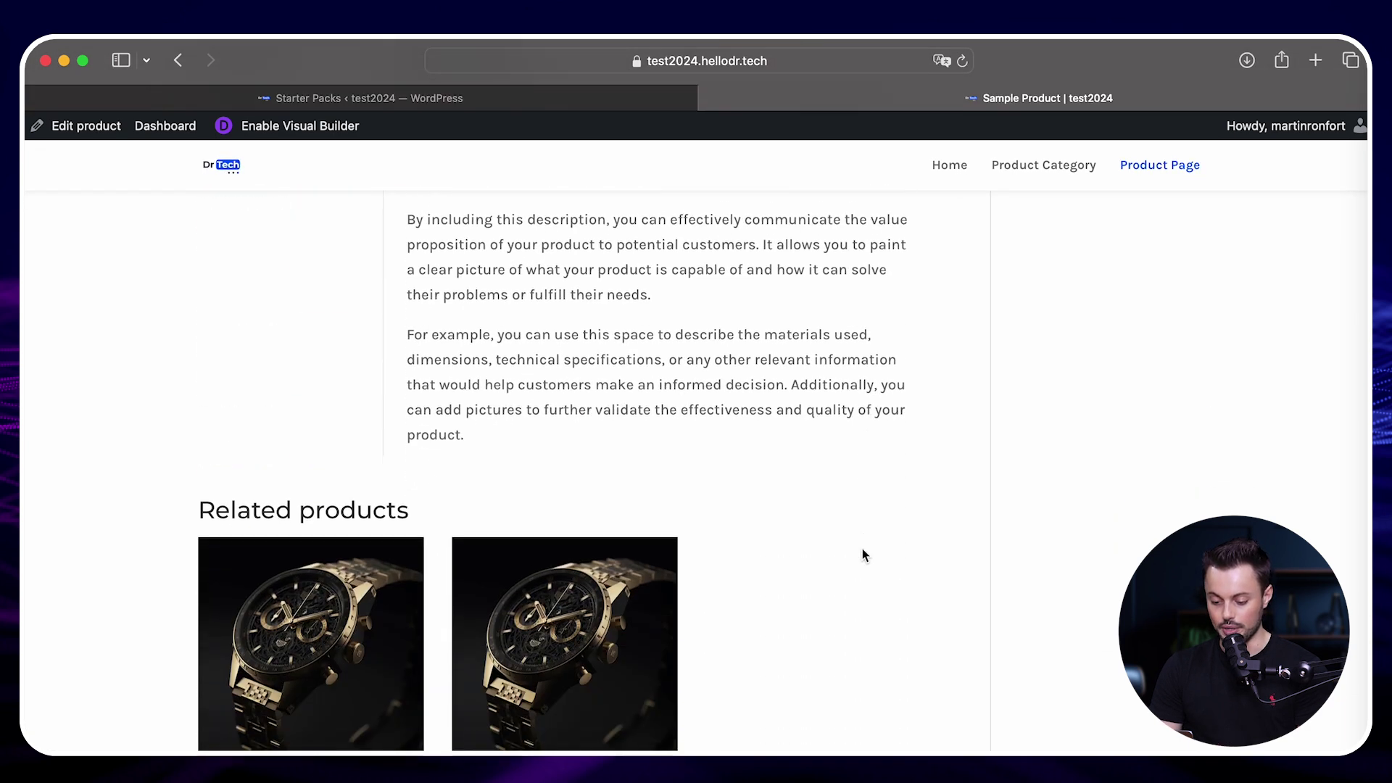
pyautogui.scroll(-5, 863, 555)
pyautogui.scroll(15, 863, 555)
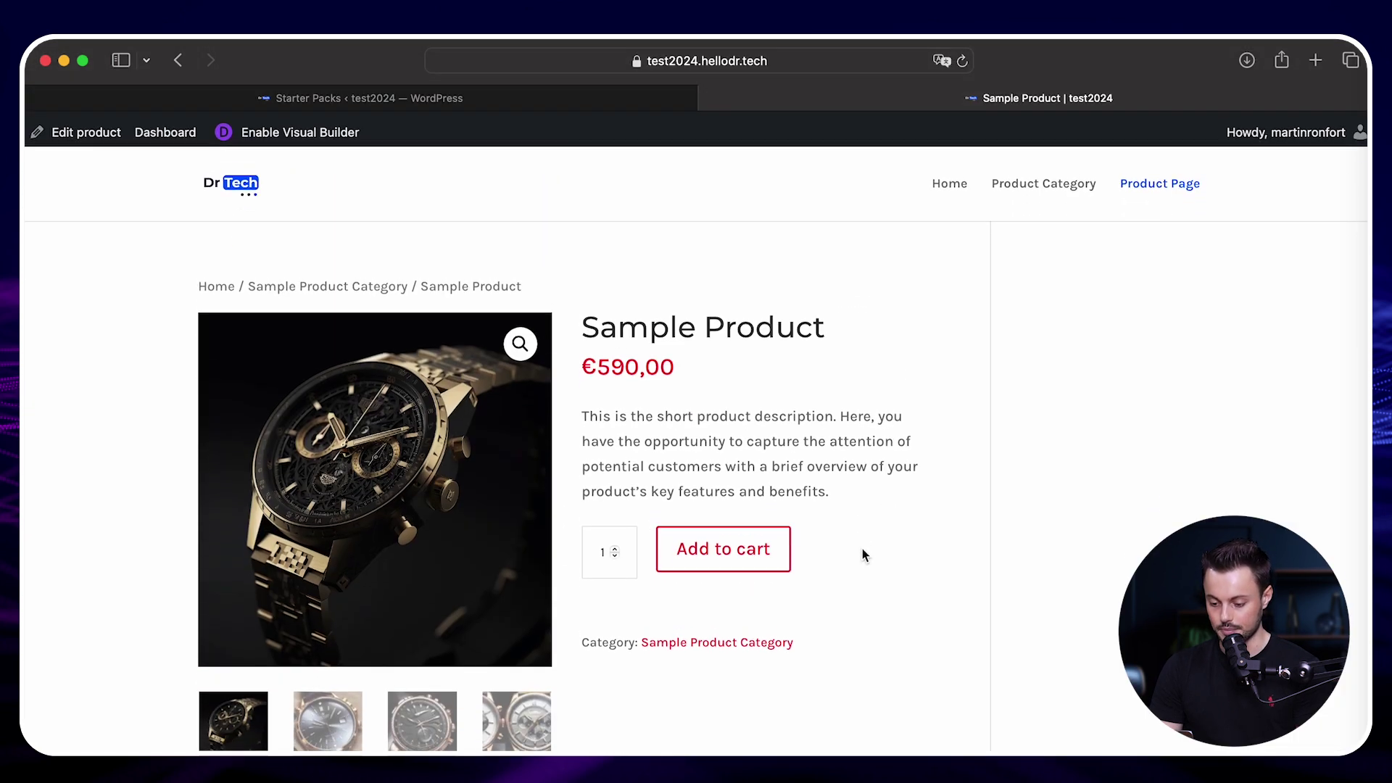
# Return to the starter packs and preview the home page of the Shop 36 pack
pyautogui.click(403, 106)
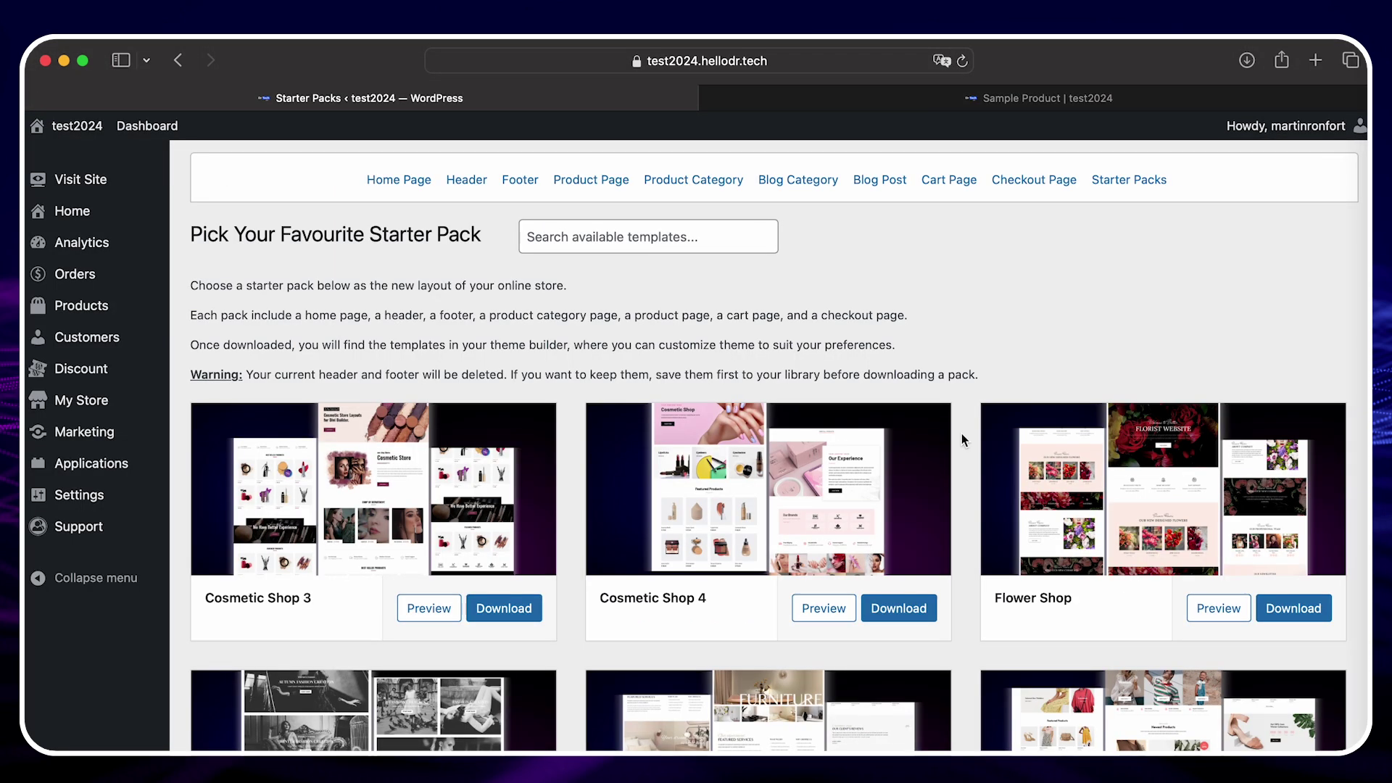
pyautogui.scroll(-5, 961, 433)
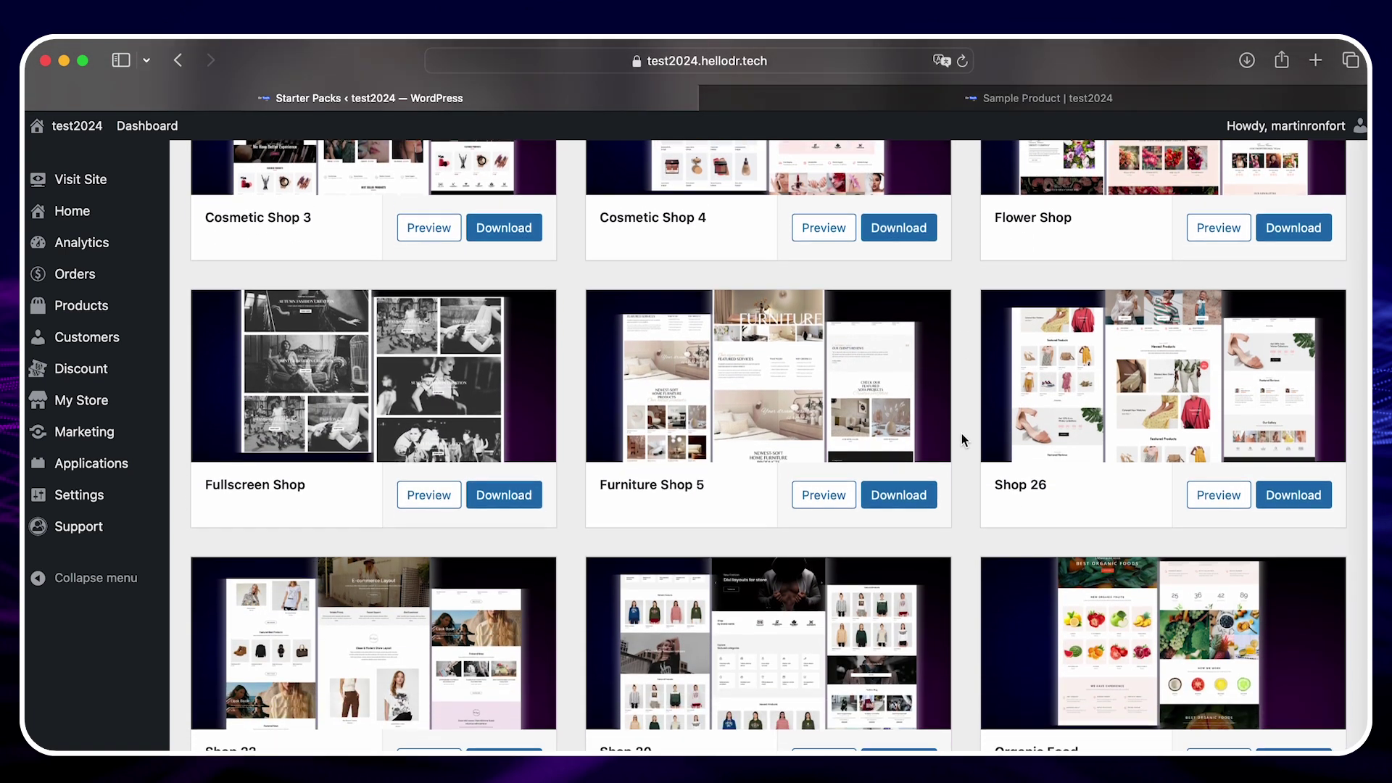
pyautogui.scroll(-5, 962, 433)
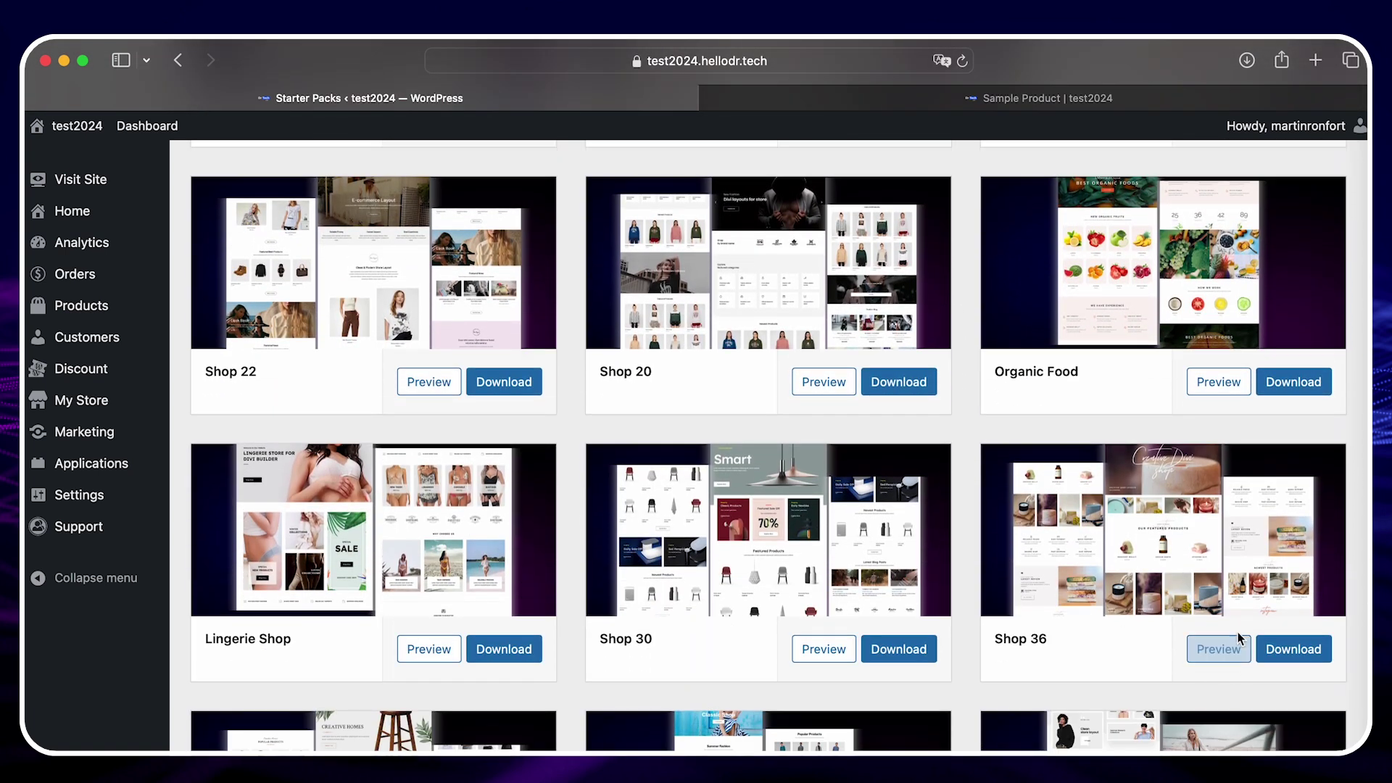
pyautogui.click(1239, 638)
pyautogui.scroll(-4, 694, 654)
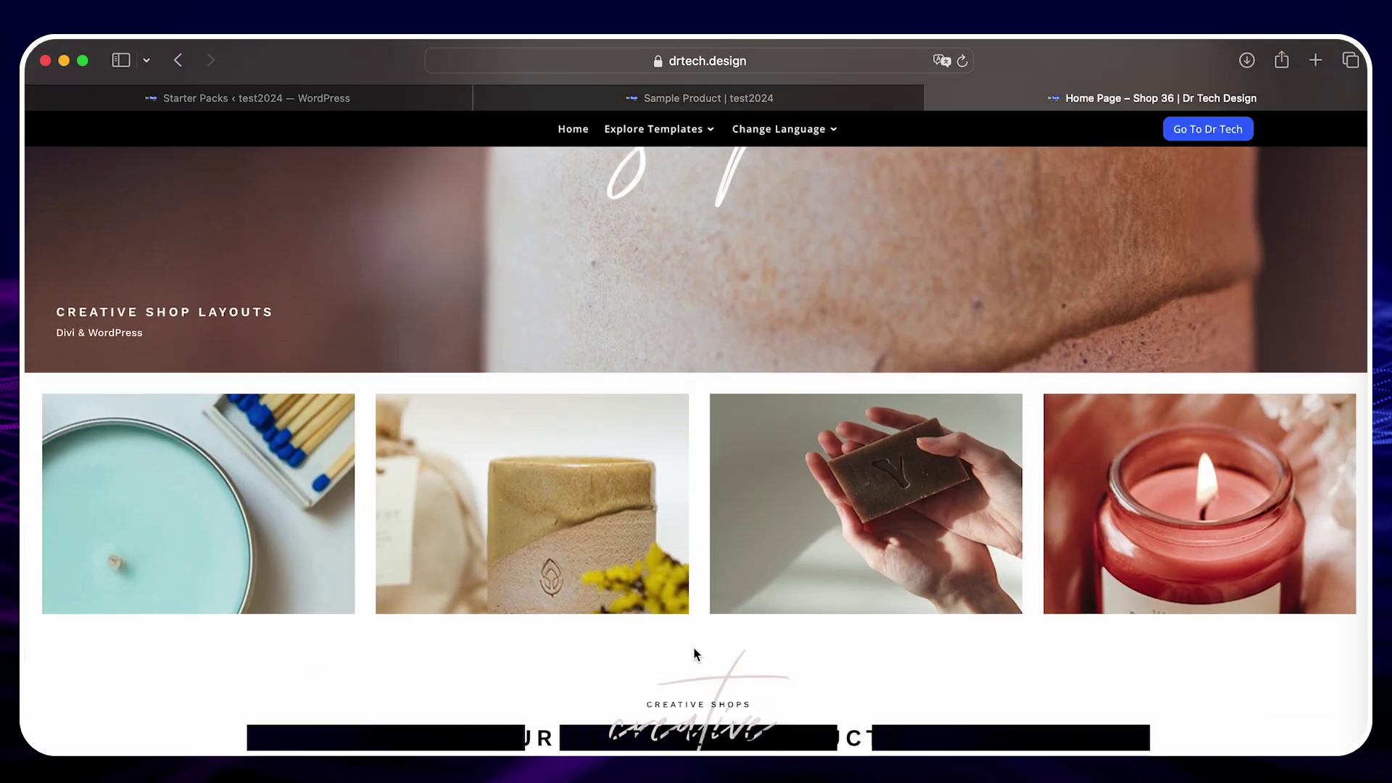
pyautogui.scroll(-13, 694, 654)
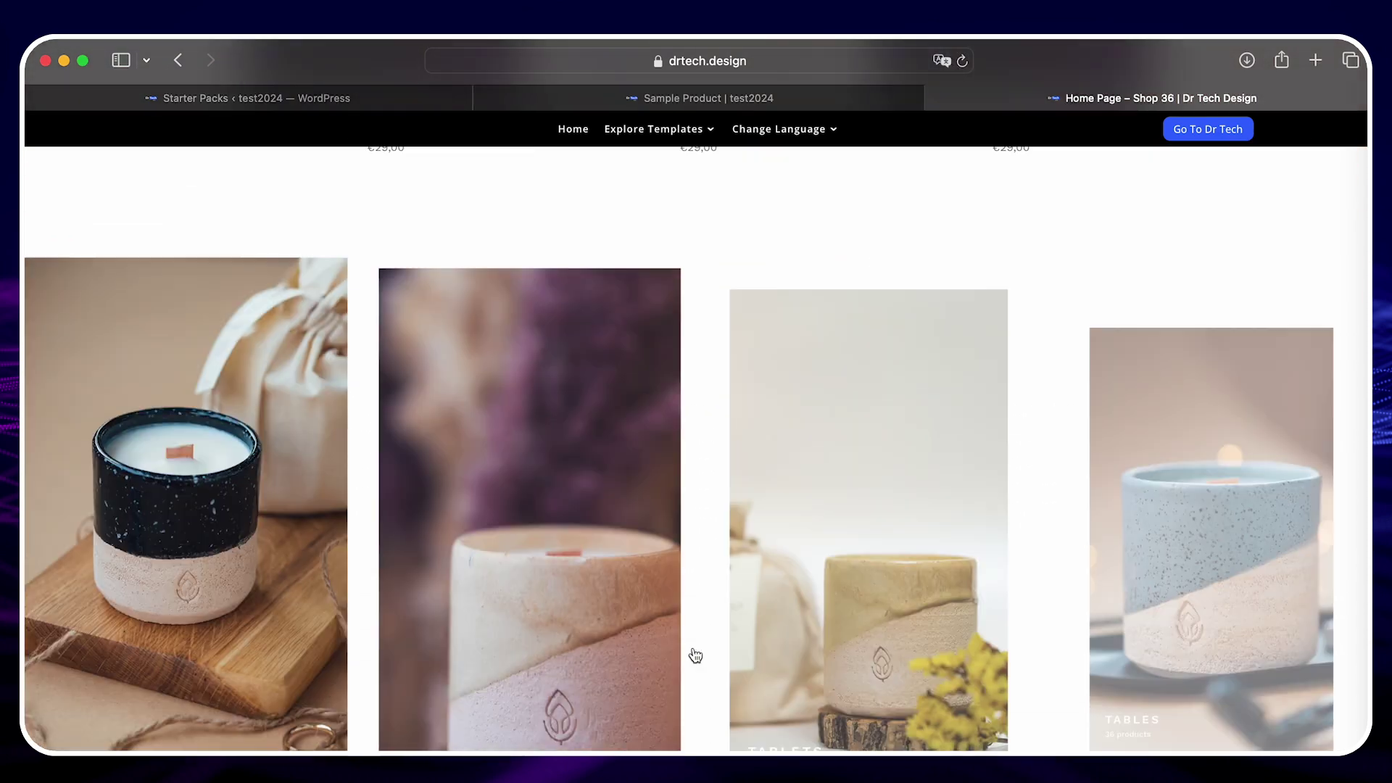
pyautogui.scroll(-19, 695, 656)
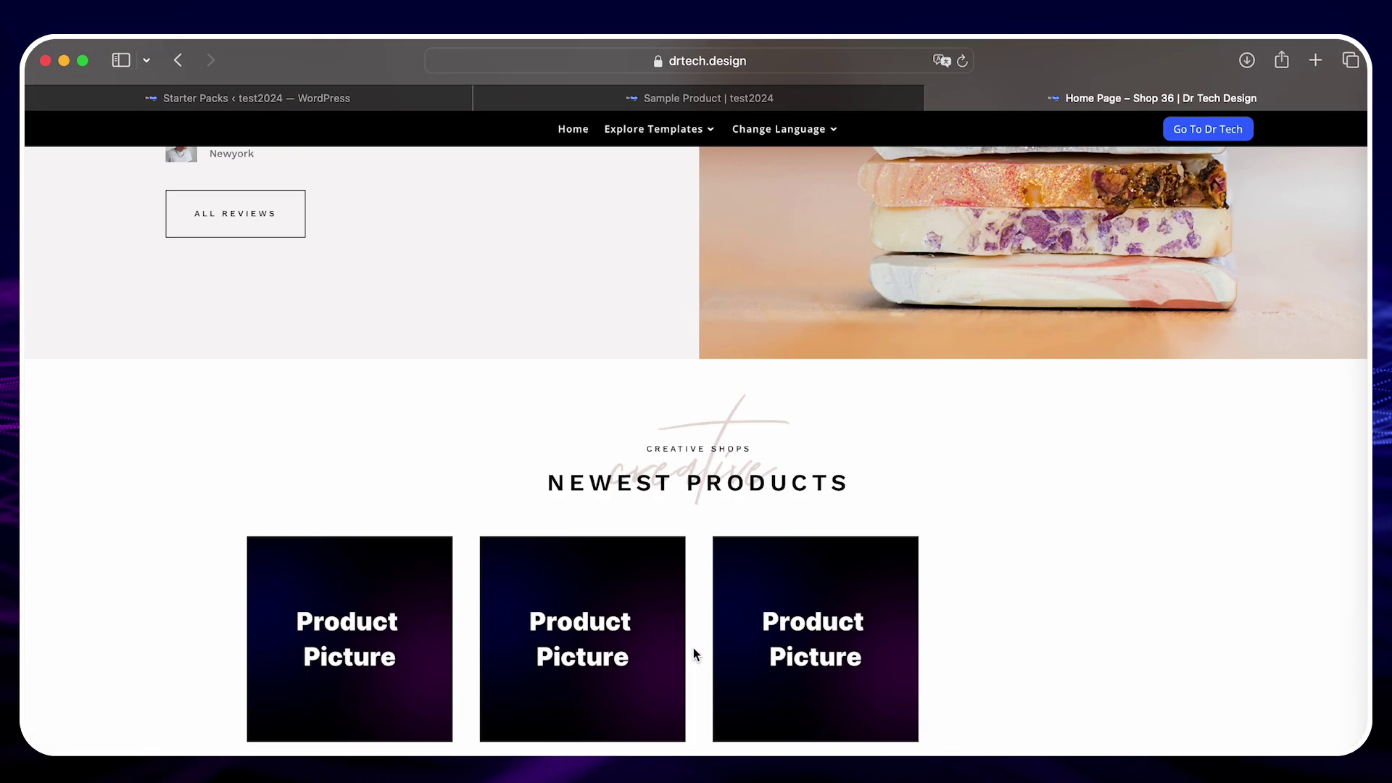
# Download the Shop 36 starter pack to the store
pyautogui.click(239, 98)
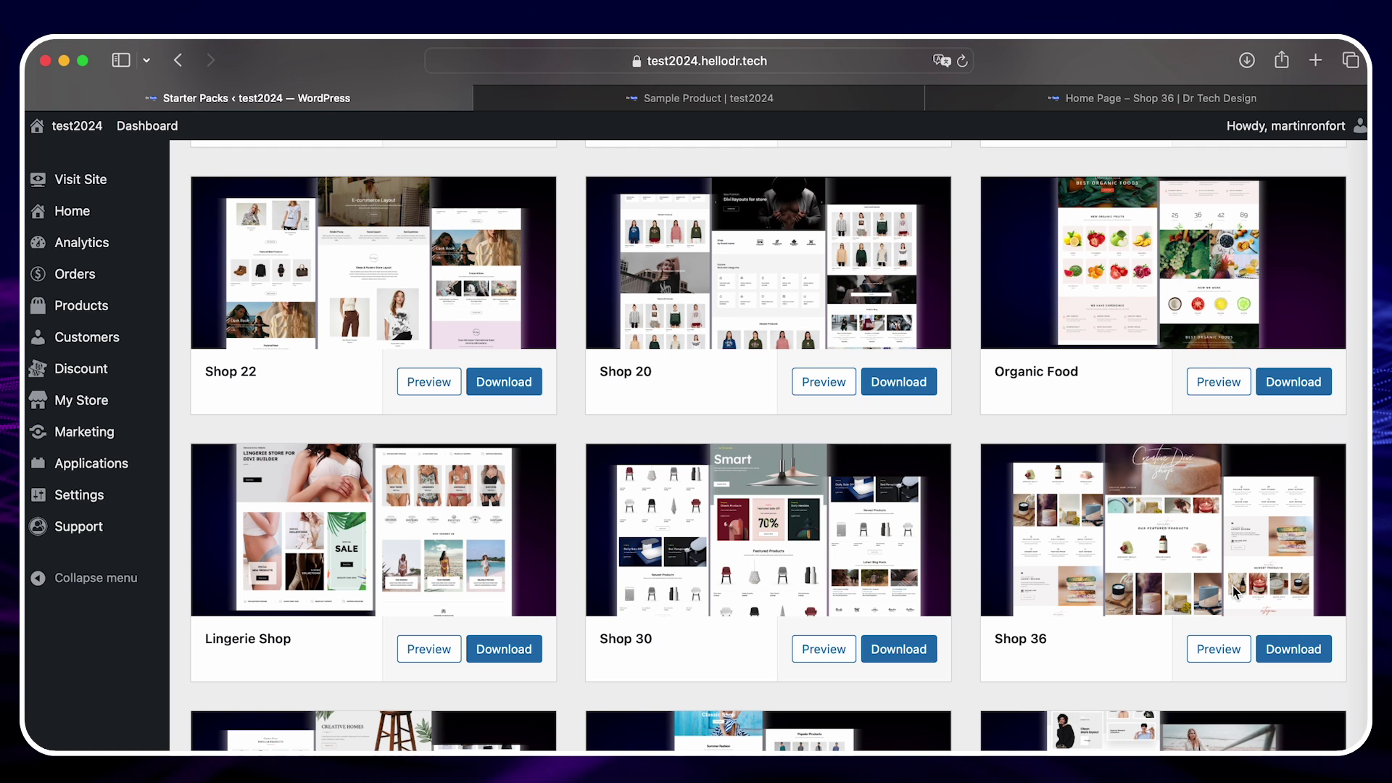
pyautogui.click(1311, 650)
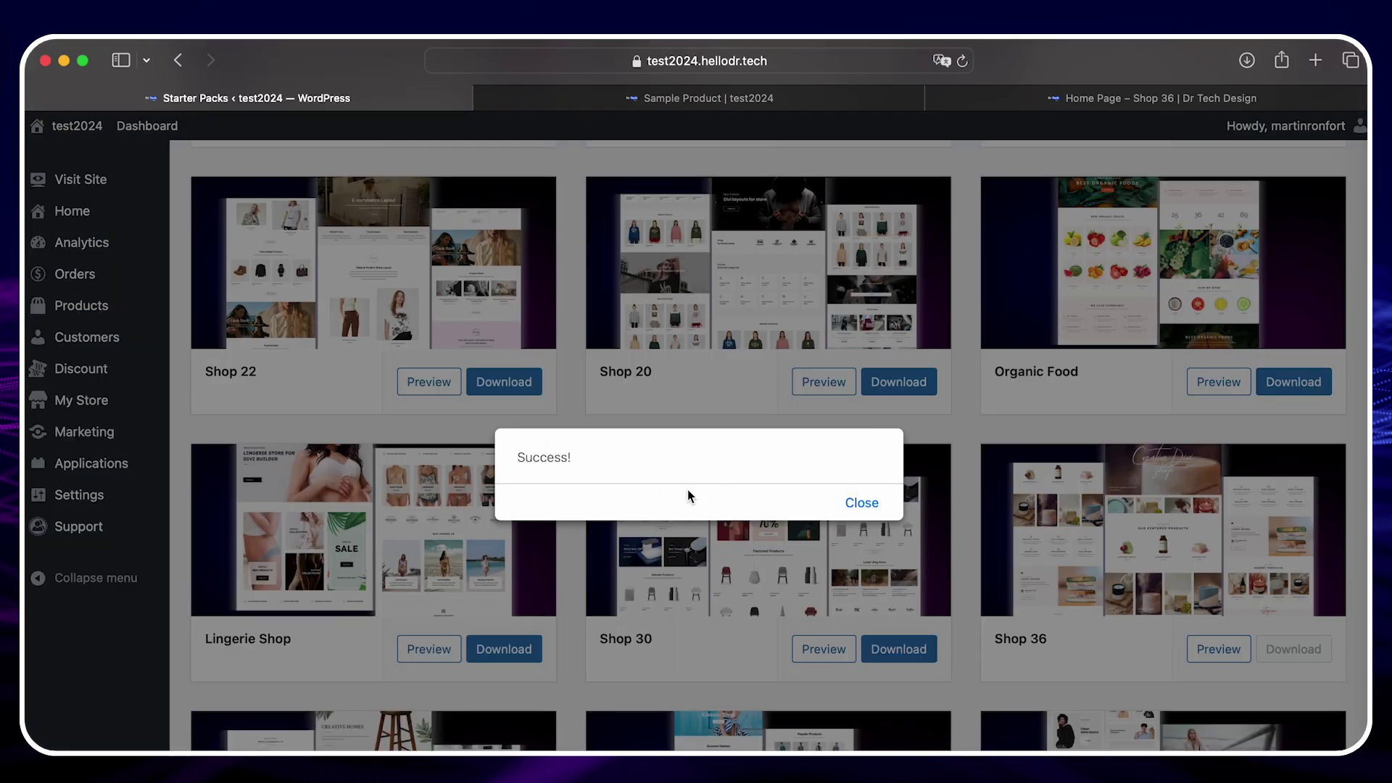
pyautogui.click(864, 503)
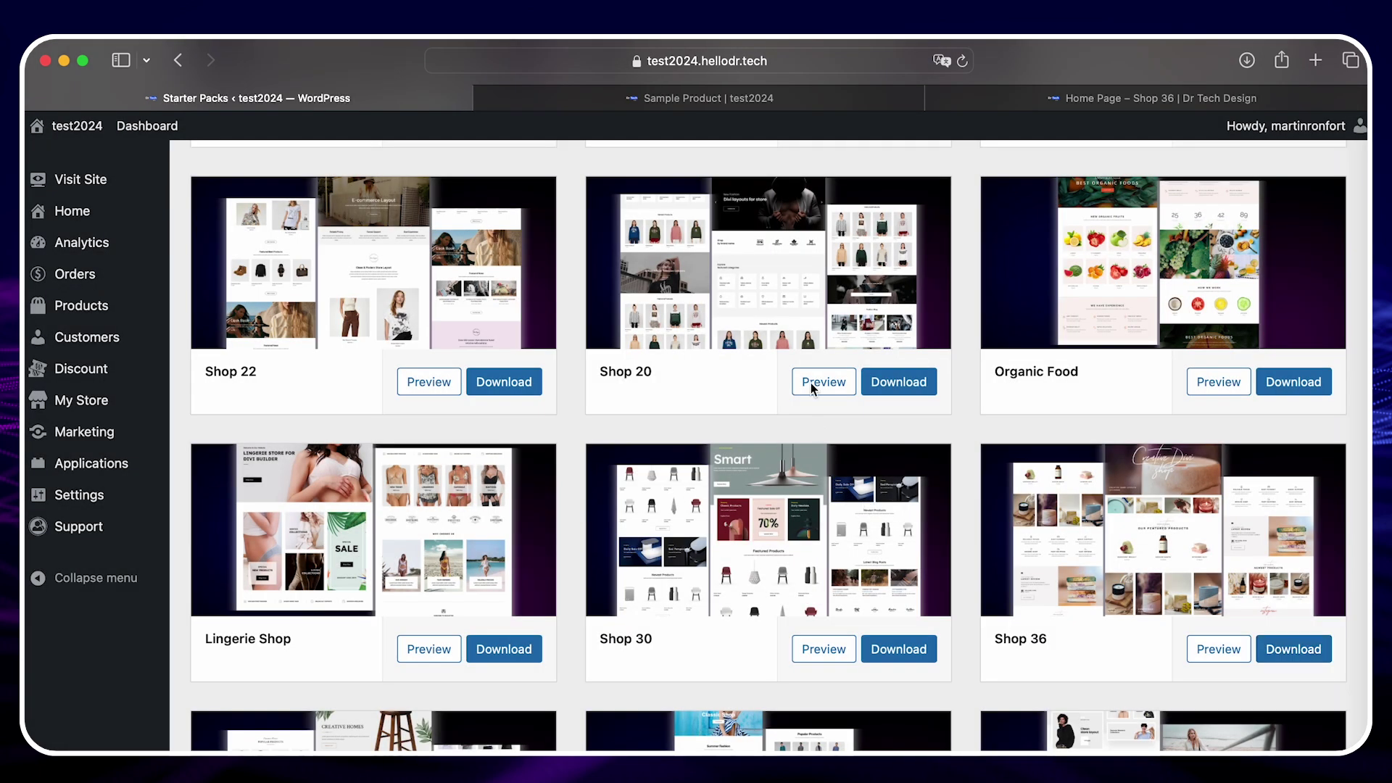
# Reload the live store's home page and examine its sections in the new layout
pyautogui.click(748, 99)
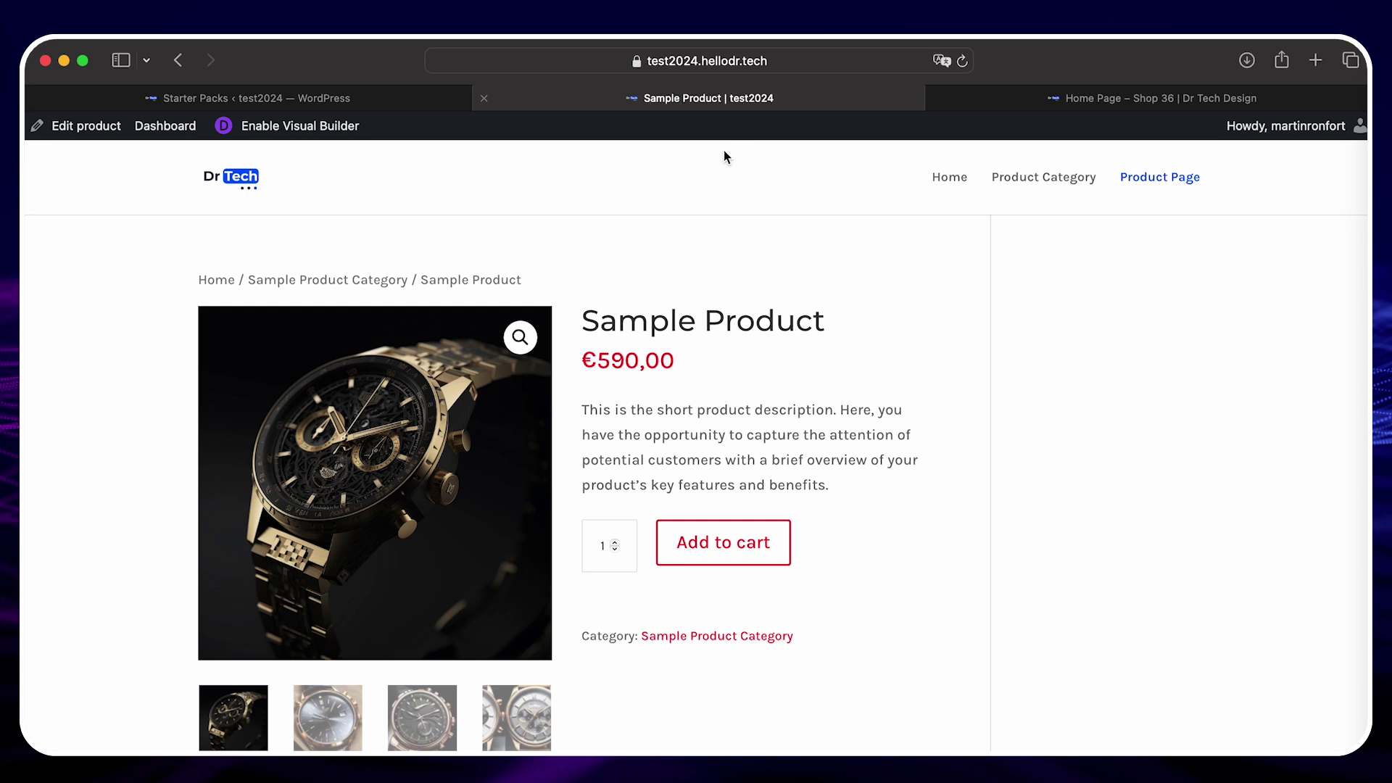
pyautogui.click(935, 179)
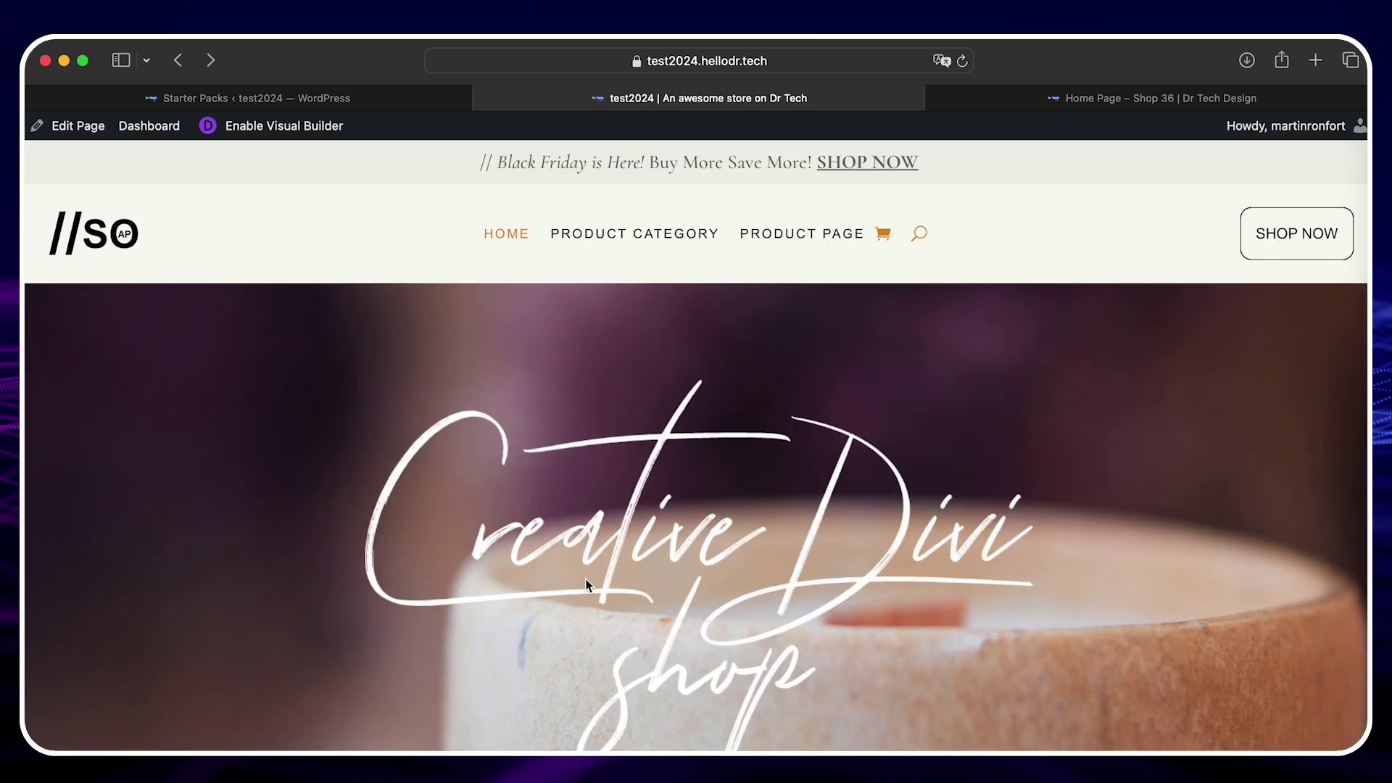
pyautogui.scroll(-5, 585, 578)
pyautogui.scroll(-15, 586, 578)
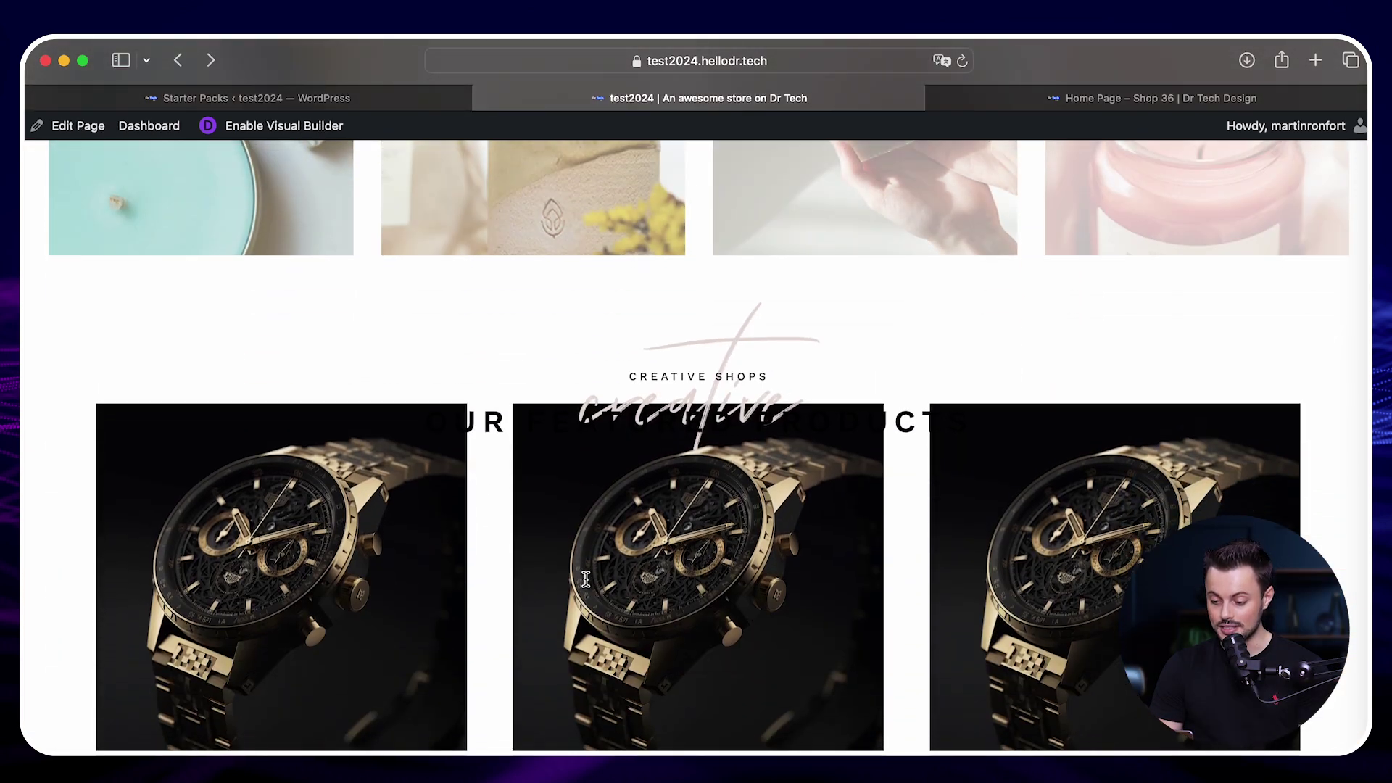
pyautogui.scroll(-15, 586, 578)
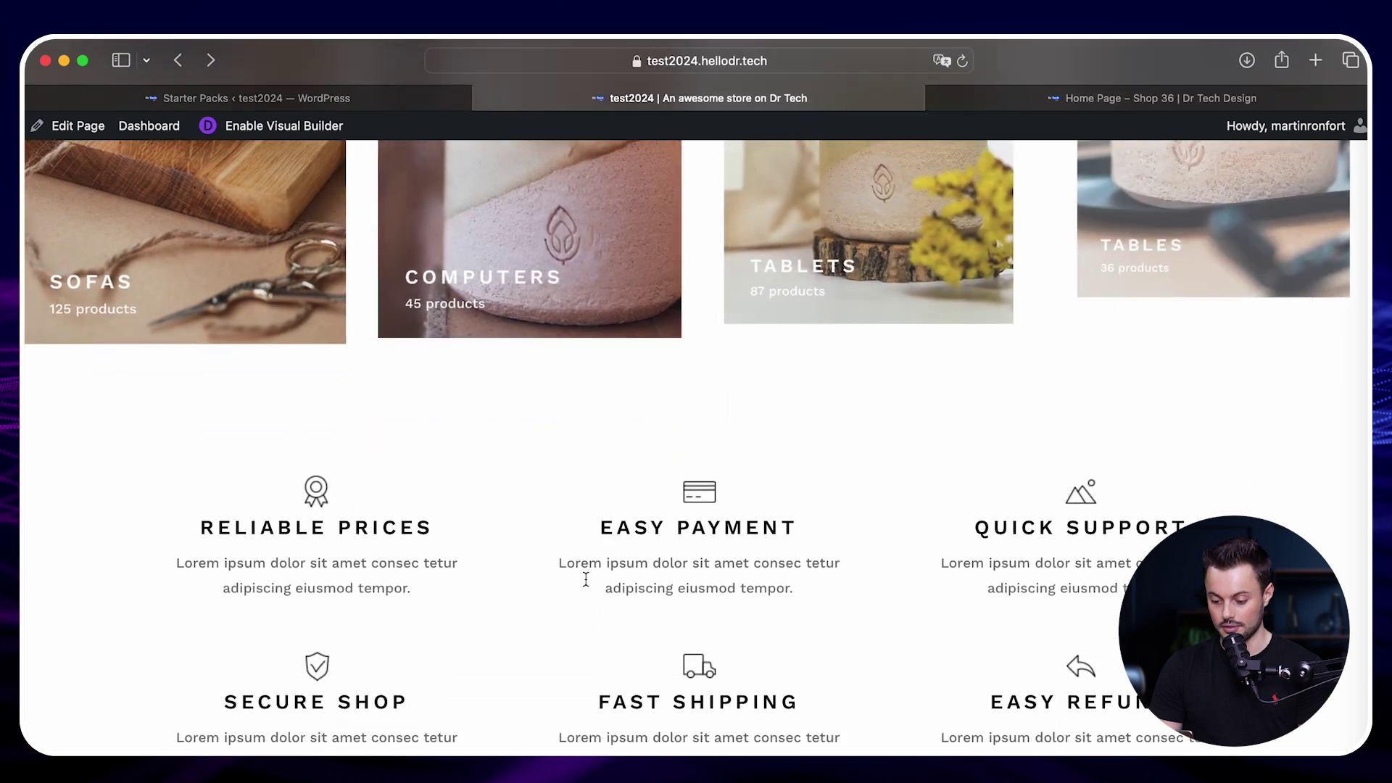
pyautogui.scroll(-10, 586, 579)
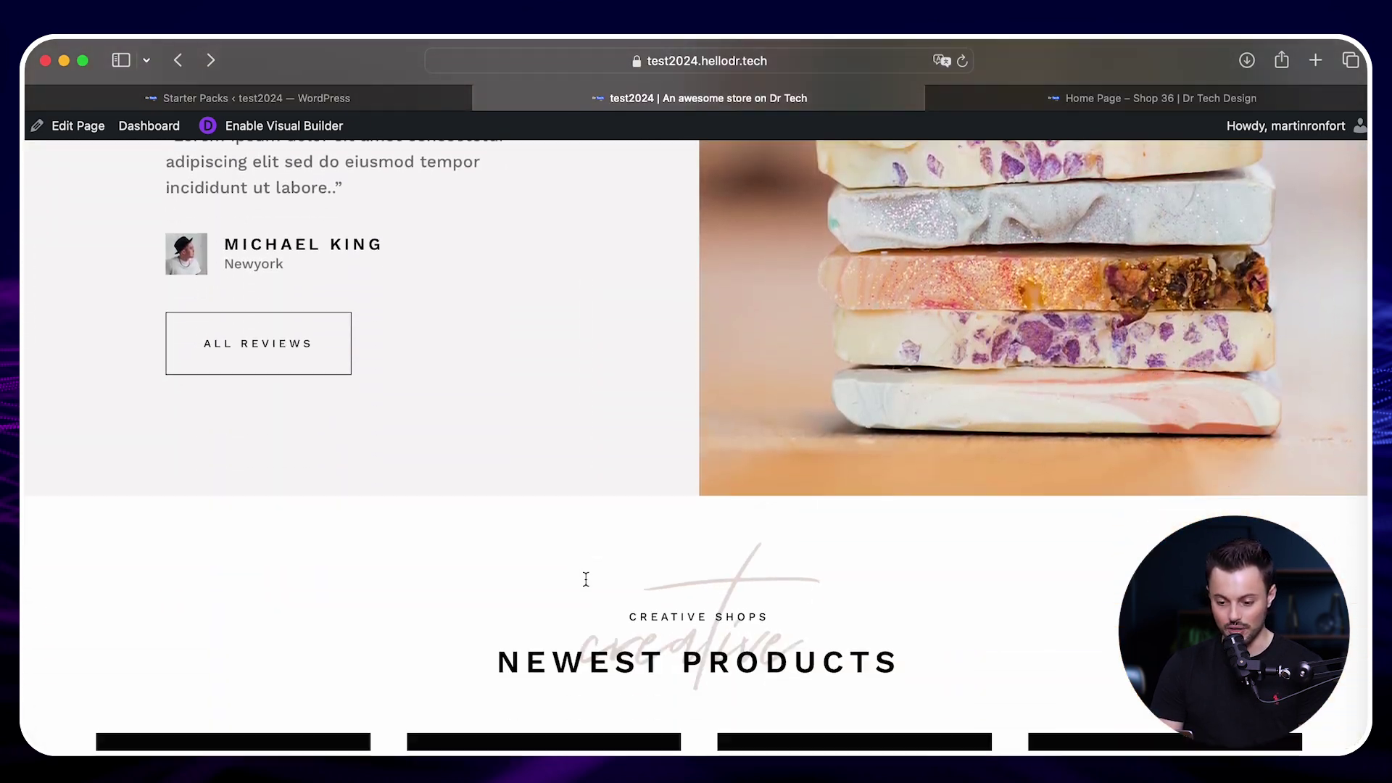
pyautogui.scroll(15, 586, 578)
pyautogui.scroll(20, 586, 578)
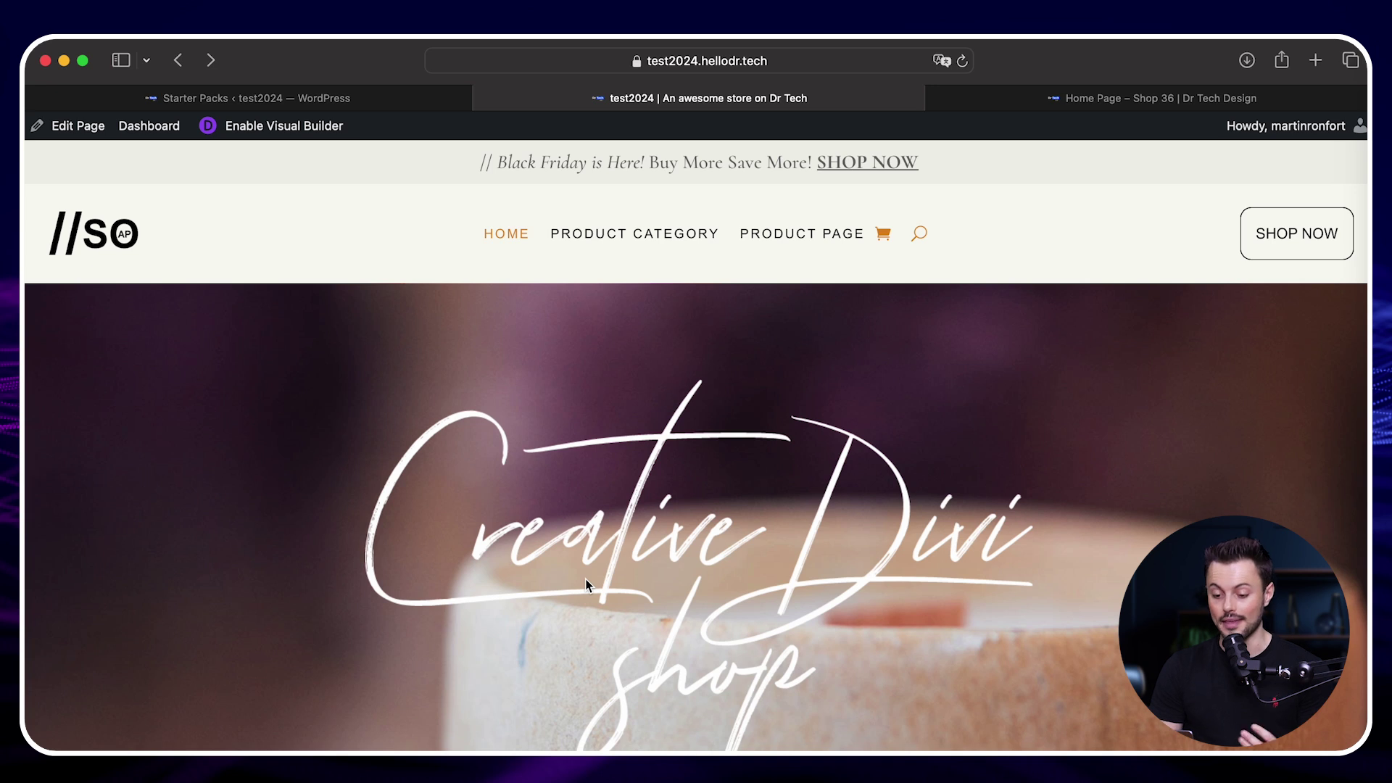
# Open the home page in the Visual Builder, look over its editable sections and exit the builder
pyautogui.click(271, 135)
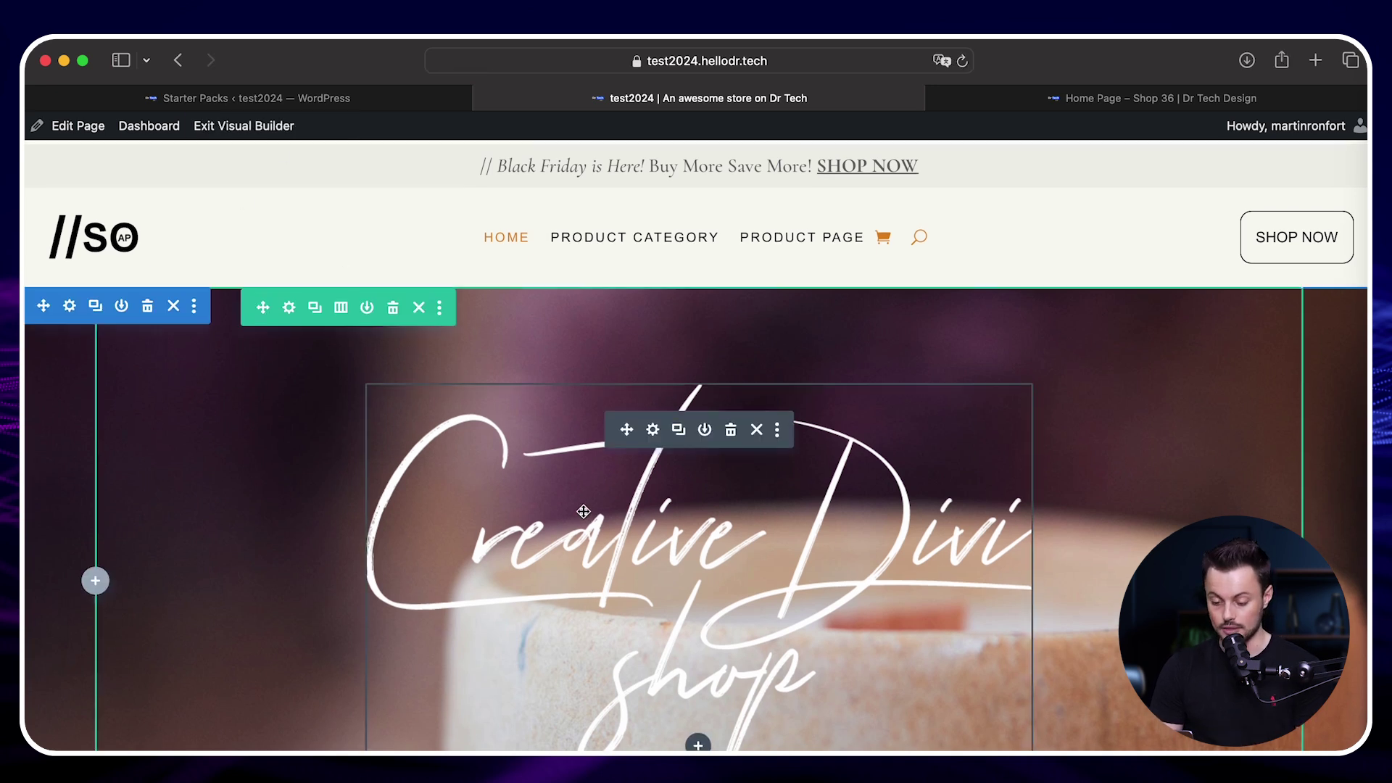
pyautogui.scroll(-1, 584, 512)
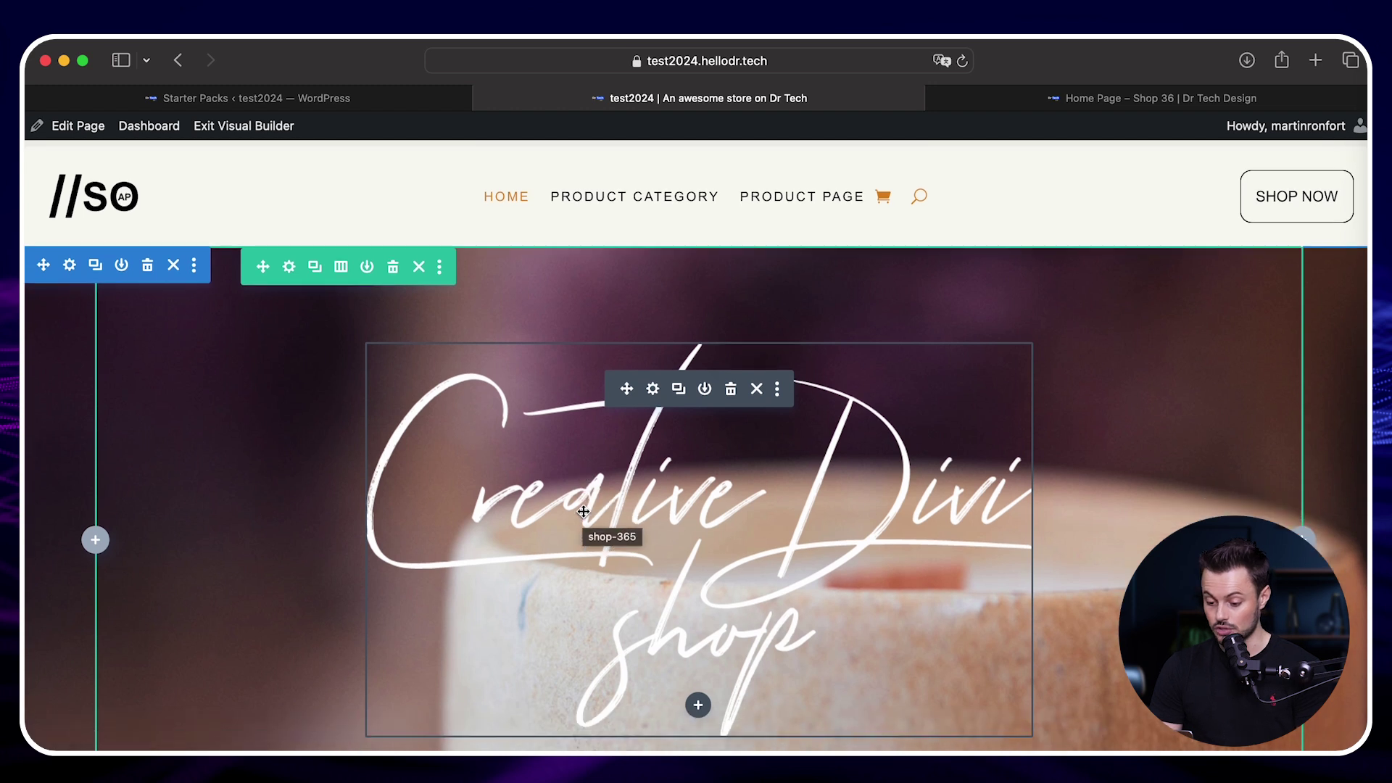
pyautogui.scroll(1, 650, 389)
pyautogui.scroll(-10, 1085, 624)
pyautogui.scroll(-4, 551, 536)
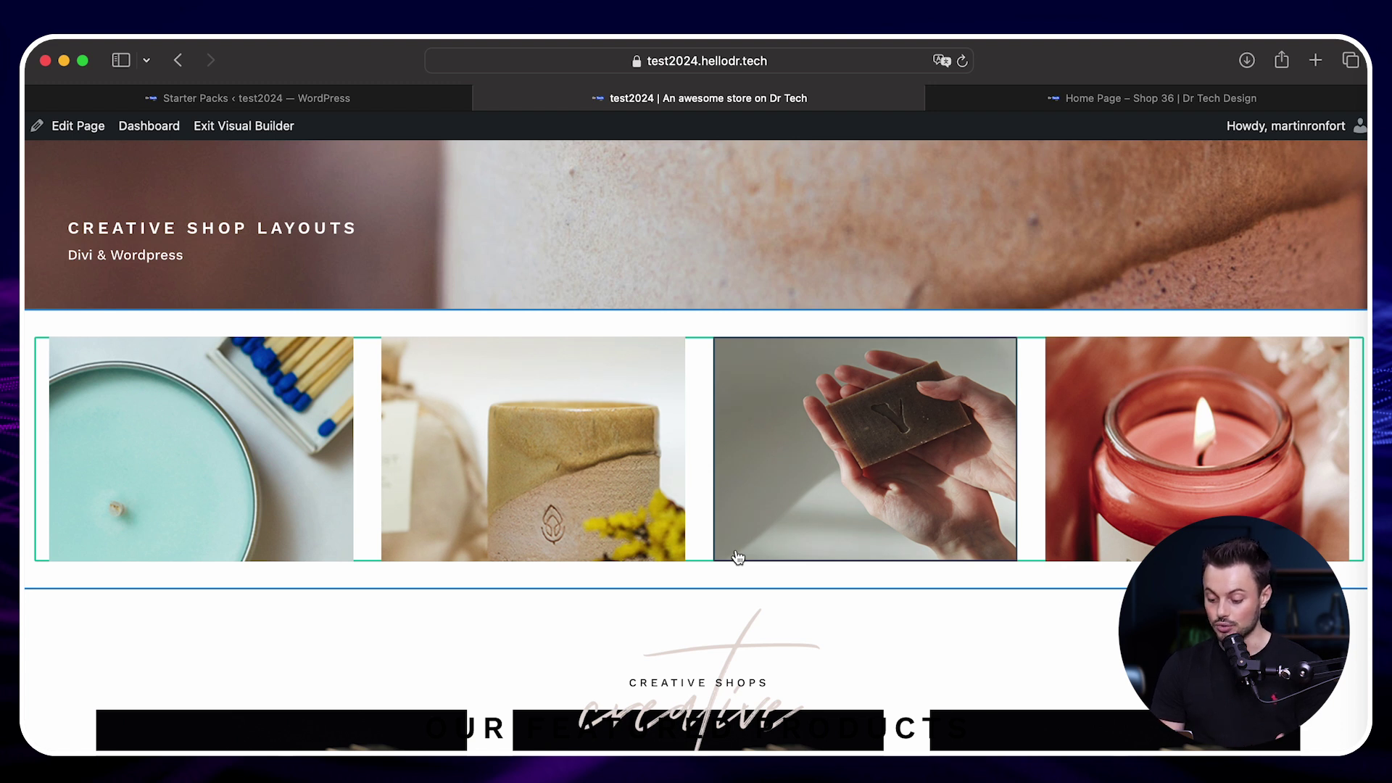
pyautogui.scroll(-2, 712, 638)
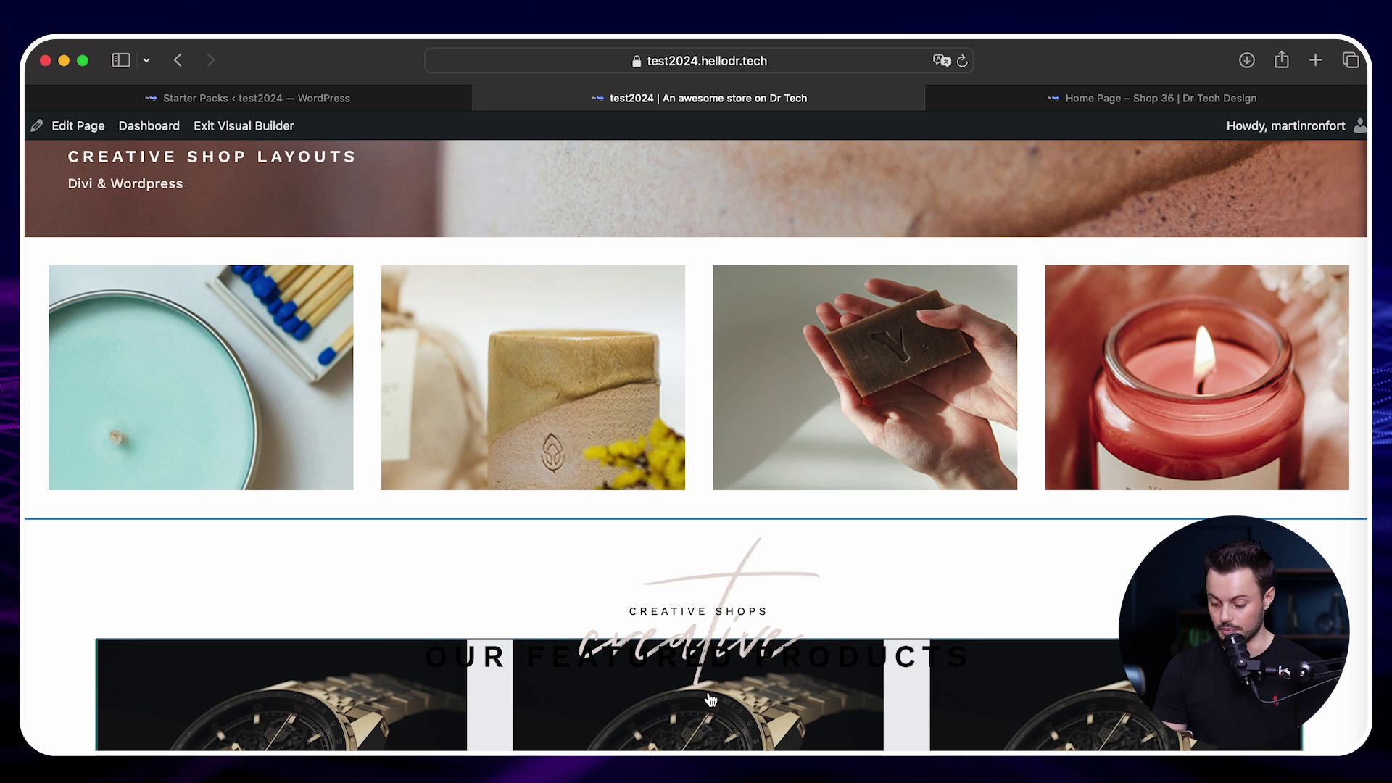
pyautogui.click(244, 125)
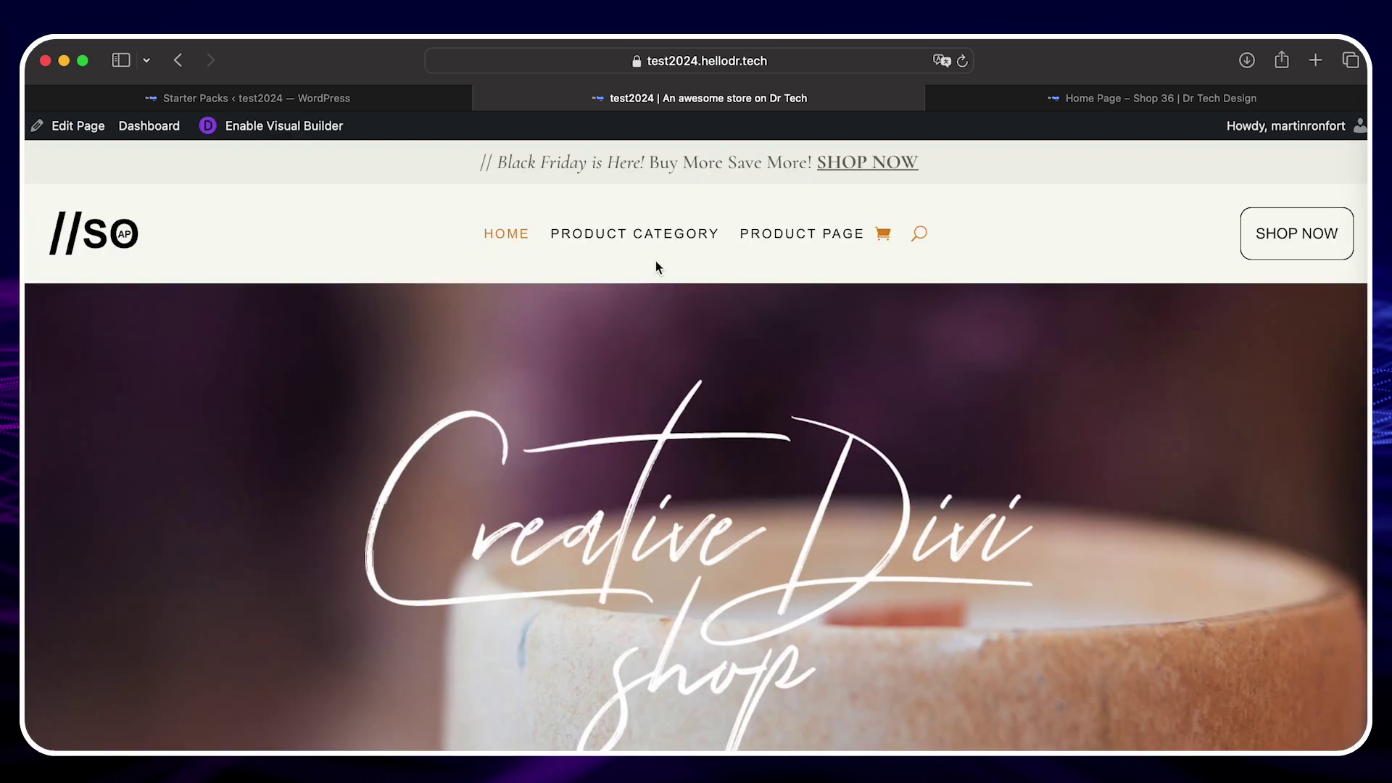
# Examine the redesigned product category page from its header to its footer
pyautogui.scroll(-10, 1286, 498)
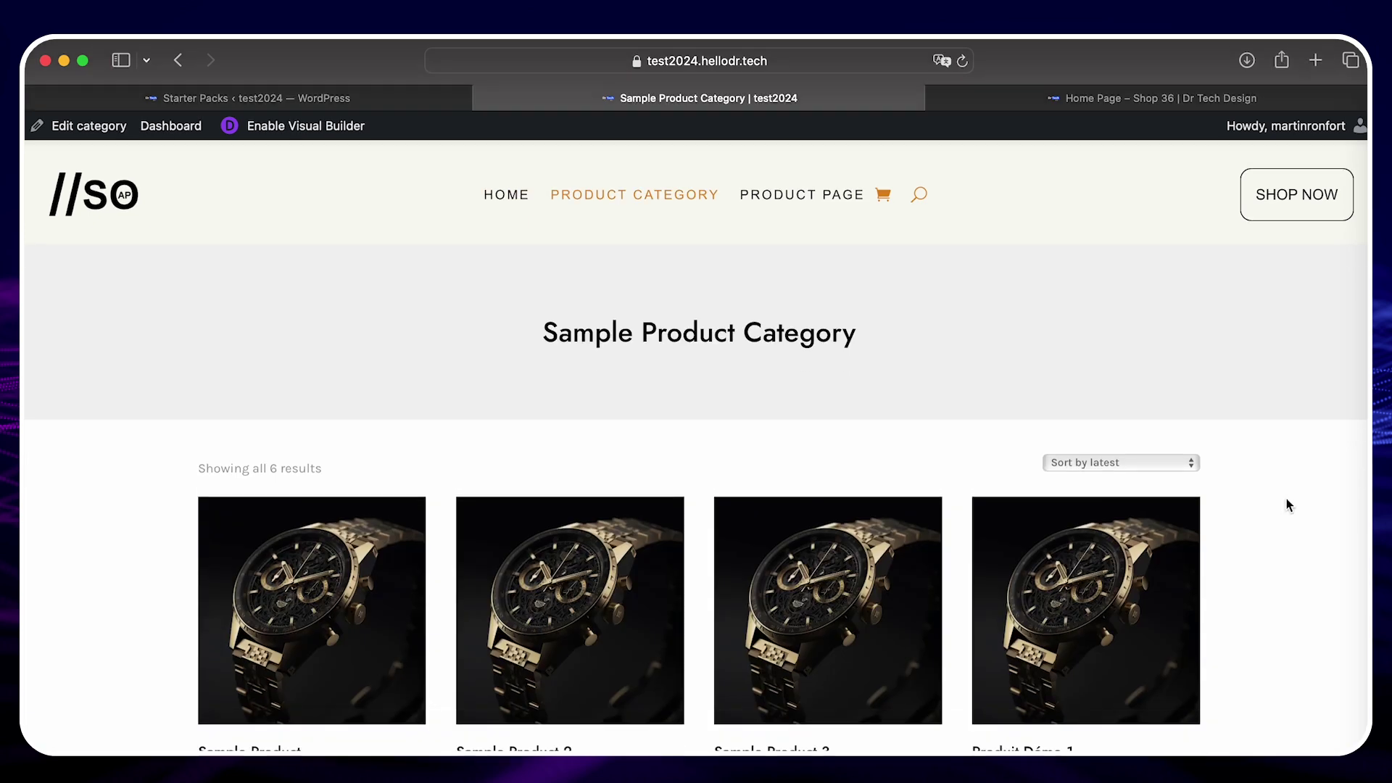
pyautogui.scroll(-7, 1286, 498)
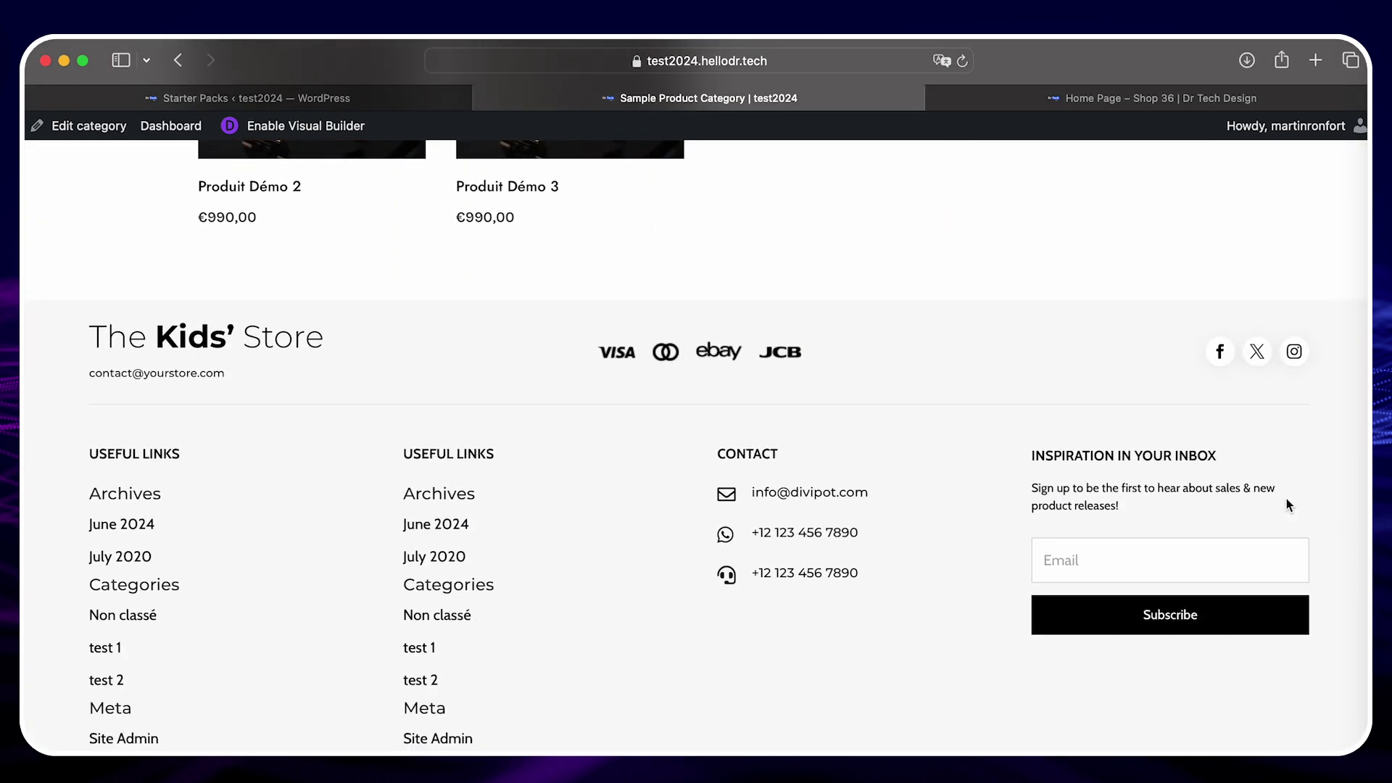
pyautogui.scroll(15, 1094, 614)
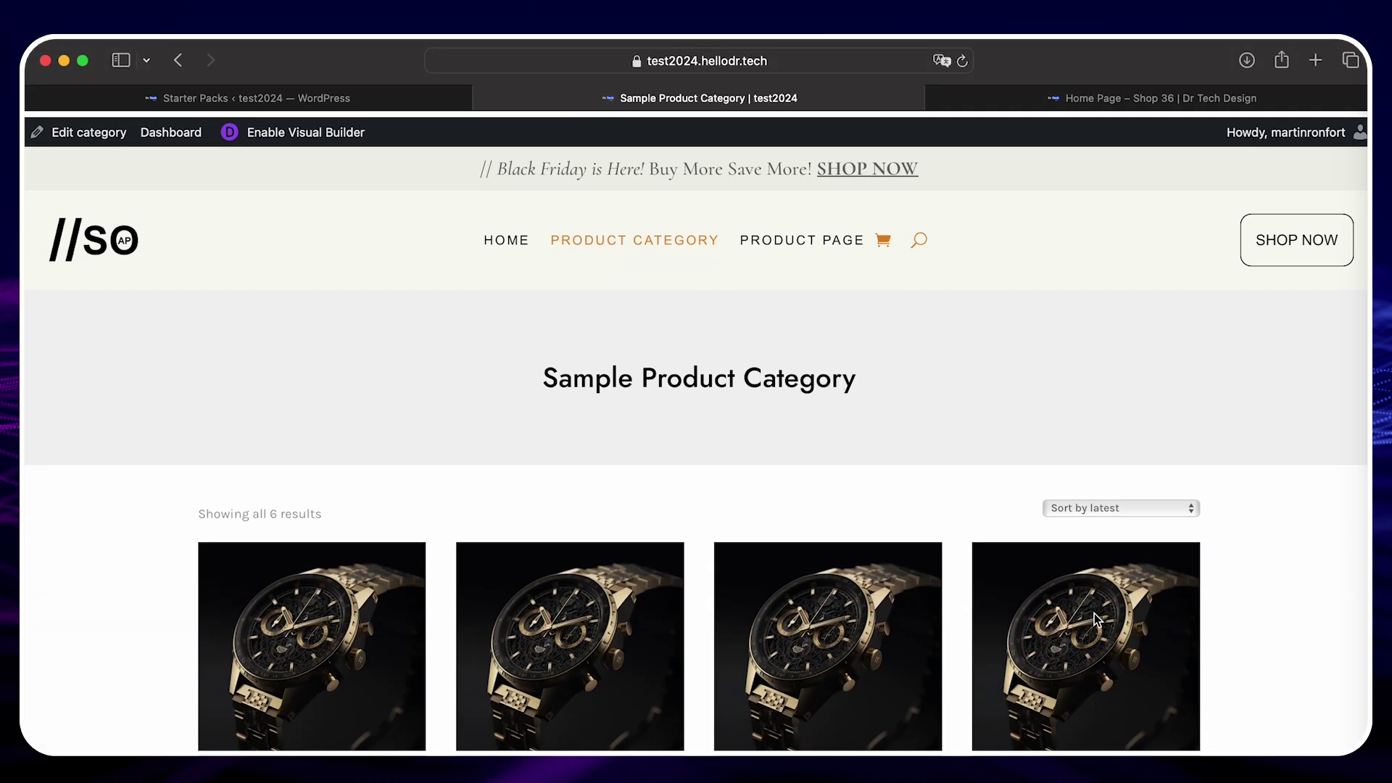
# Open the Sample Product page, review its new layout and add the product to the cart
pyautogui.click(336, 653)
pyautogui.scroll(-3, 1033, 554)
pyautogui.scroll(-10, 1032, 555)
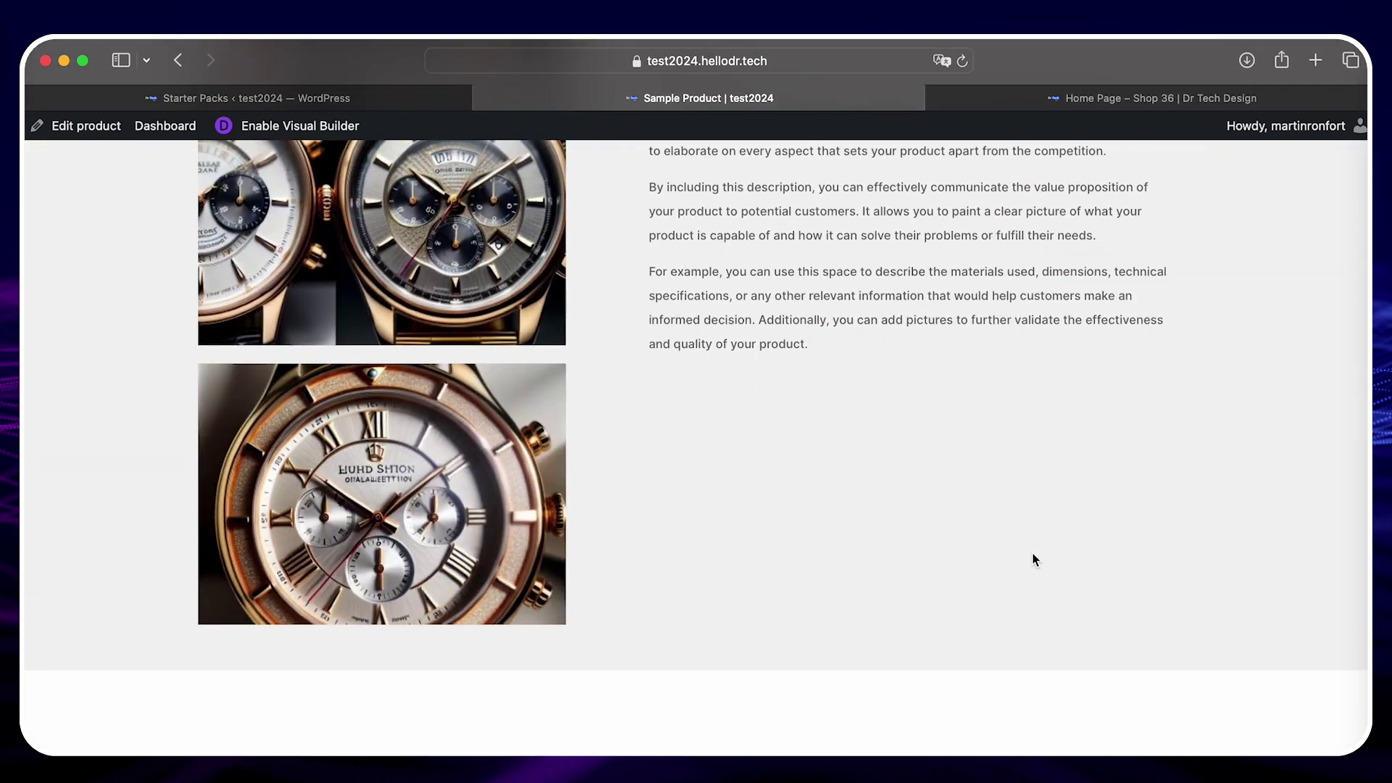
pyautogui.scroll(12, 1032, 554)
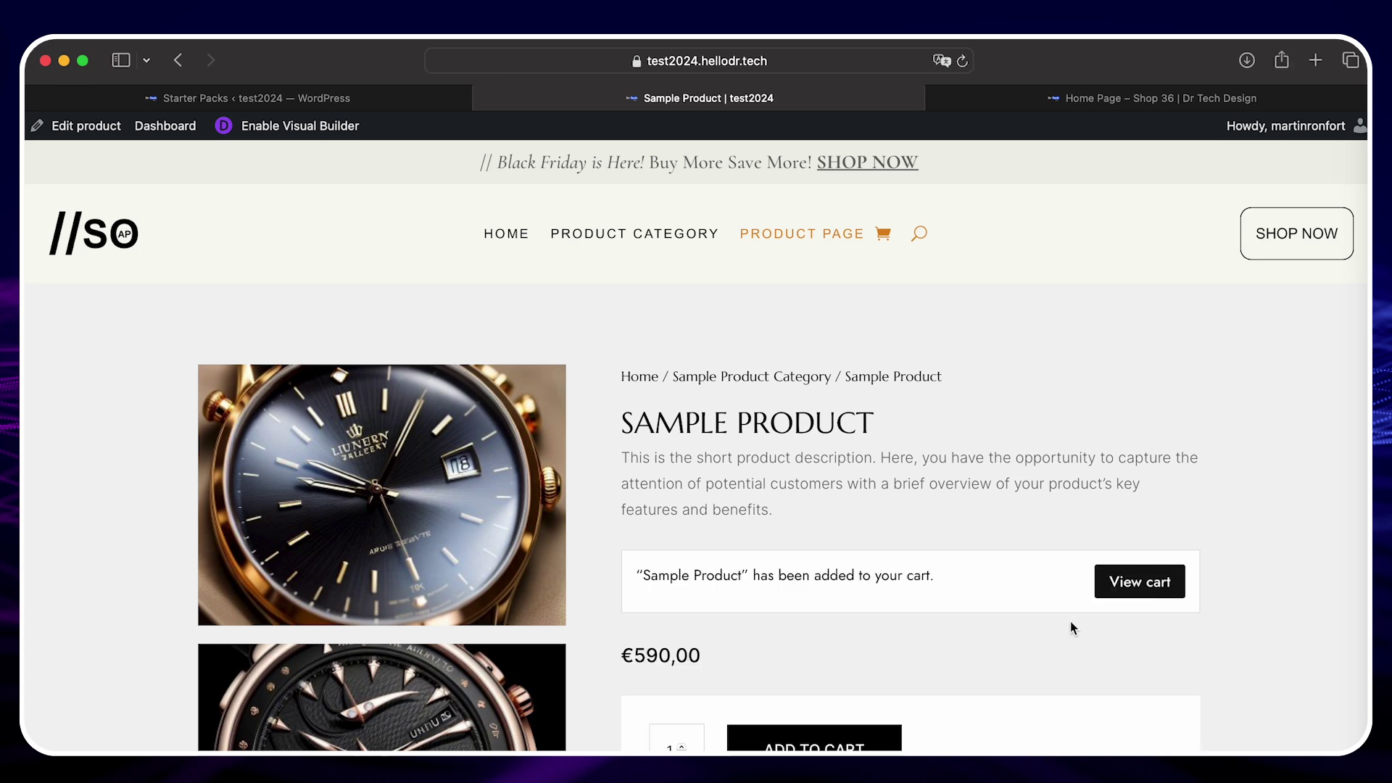
# Review the cart's contents and totals, proceed to checkout and look over the checkout page
pyautogui.scroll(-5, 1226, 607)
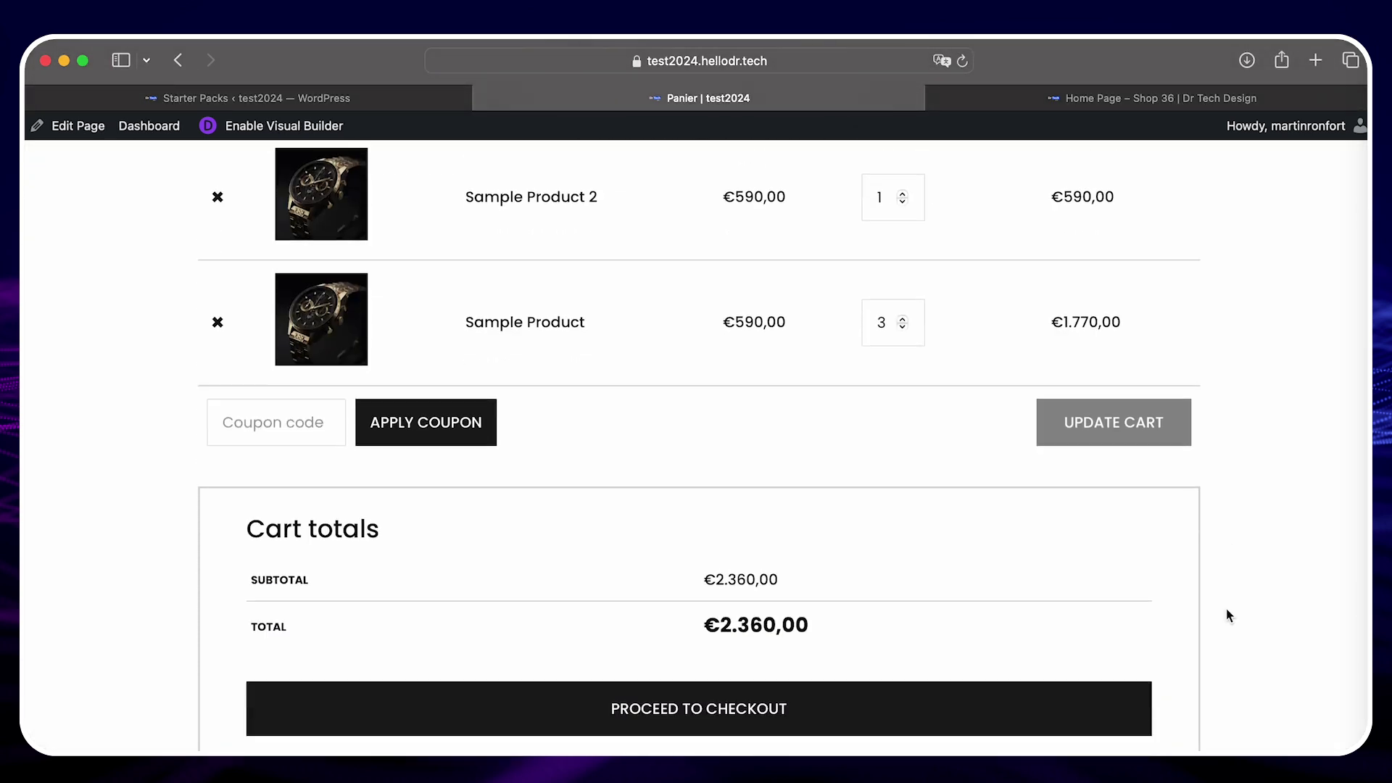
pyautogui.click(746, 659)
pyautogui.scroll(-4, 790, 654)
pyautogui.scroll(-5, 790, 659)
pyautogui.scroll(8, 790, 658)
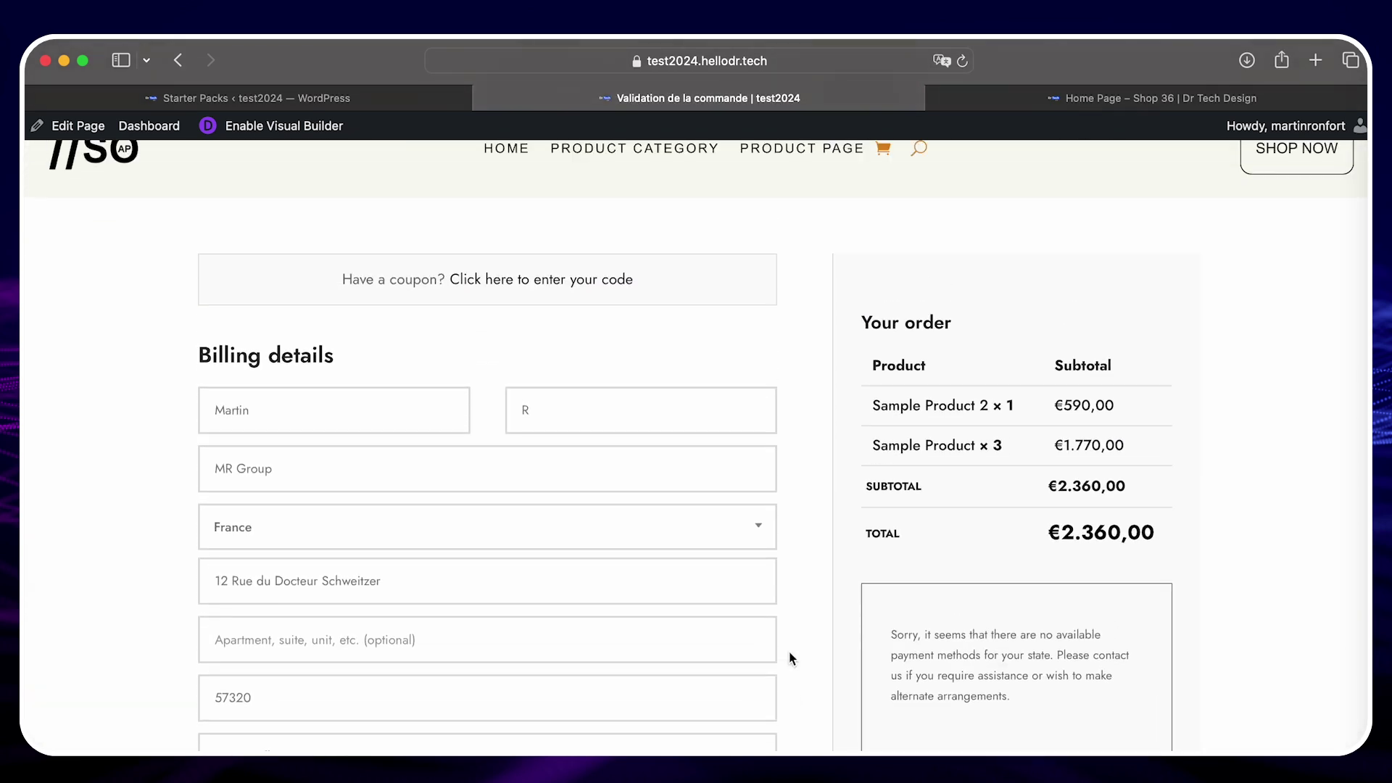
pyautogui.scroll(2, 790, 658)
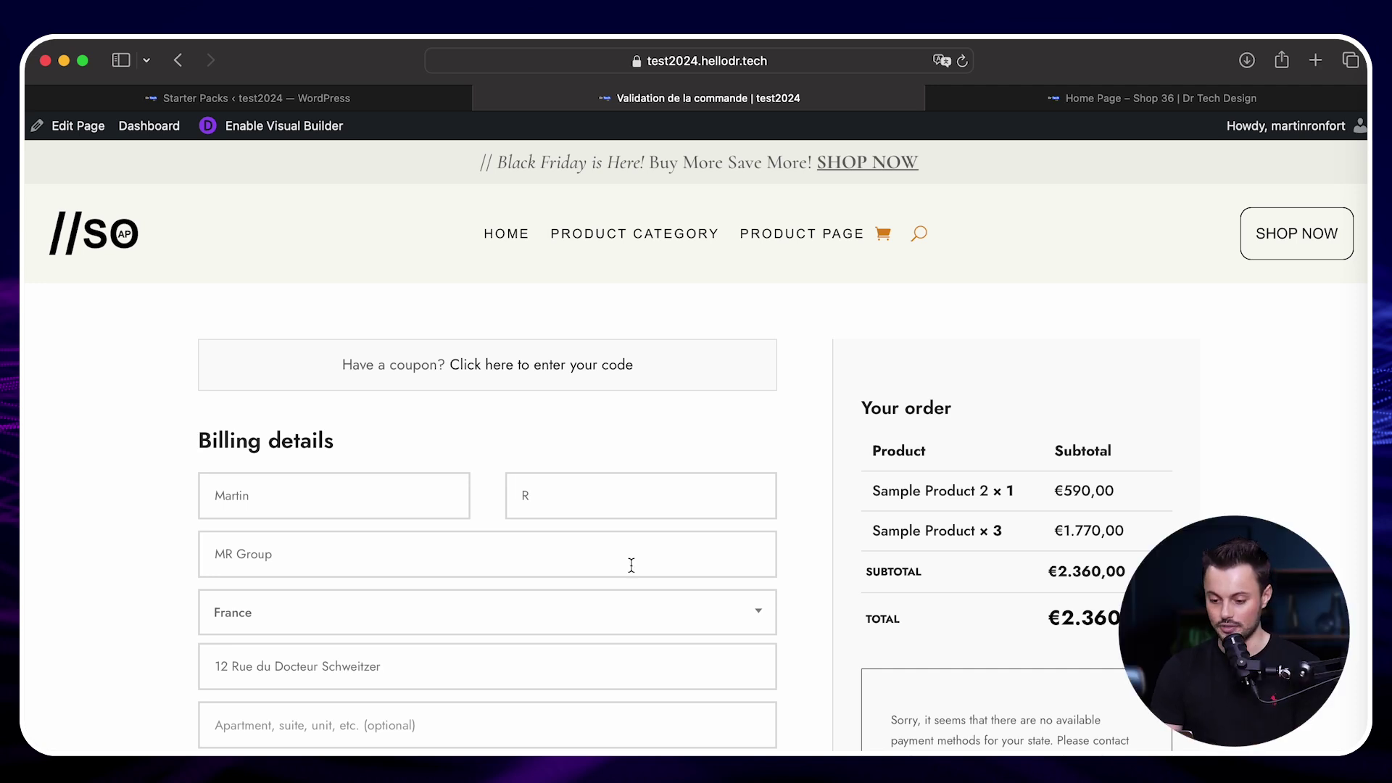
# Browse the store dashboard's home page templates and preview the Cosmetic Shop 4 design through its sections
pyautogui.click(313, 99)
pyautogui.scroll(10, 600, 302)
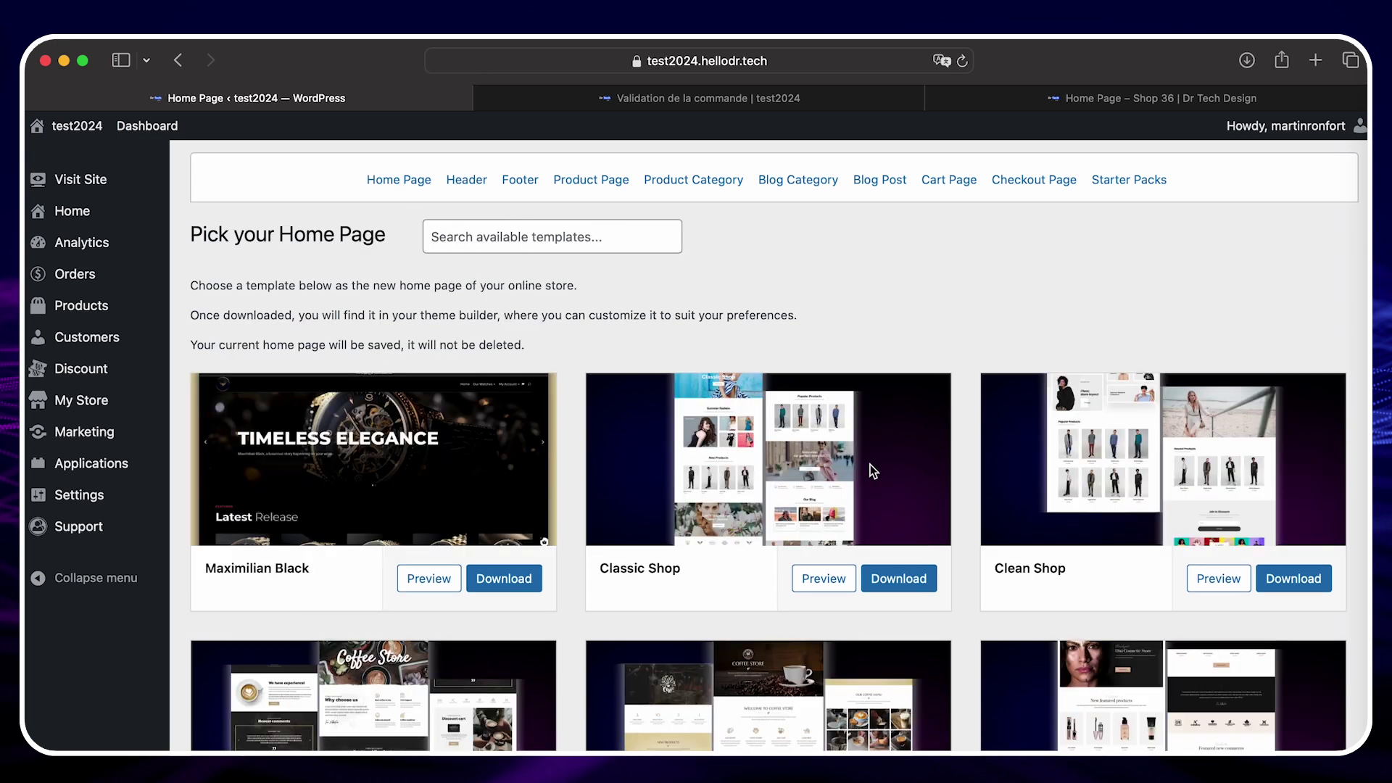
pyautogui.scroll(-10, 904, 645)
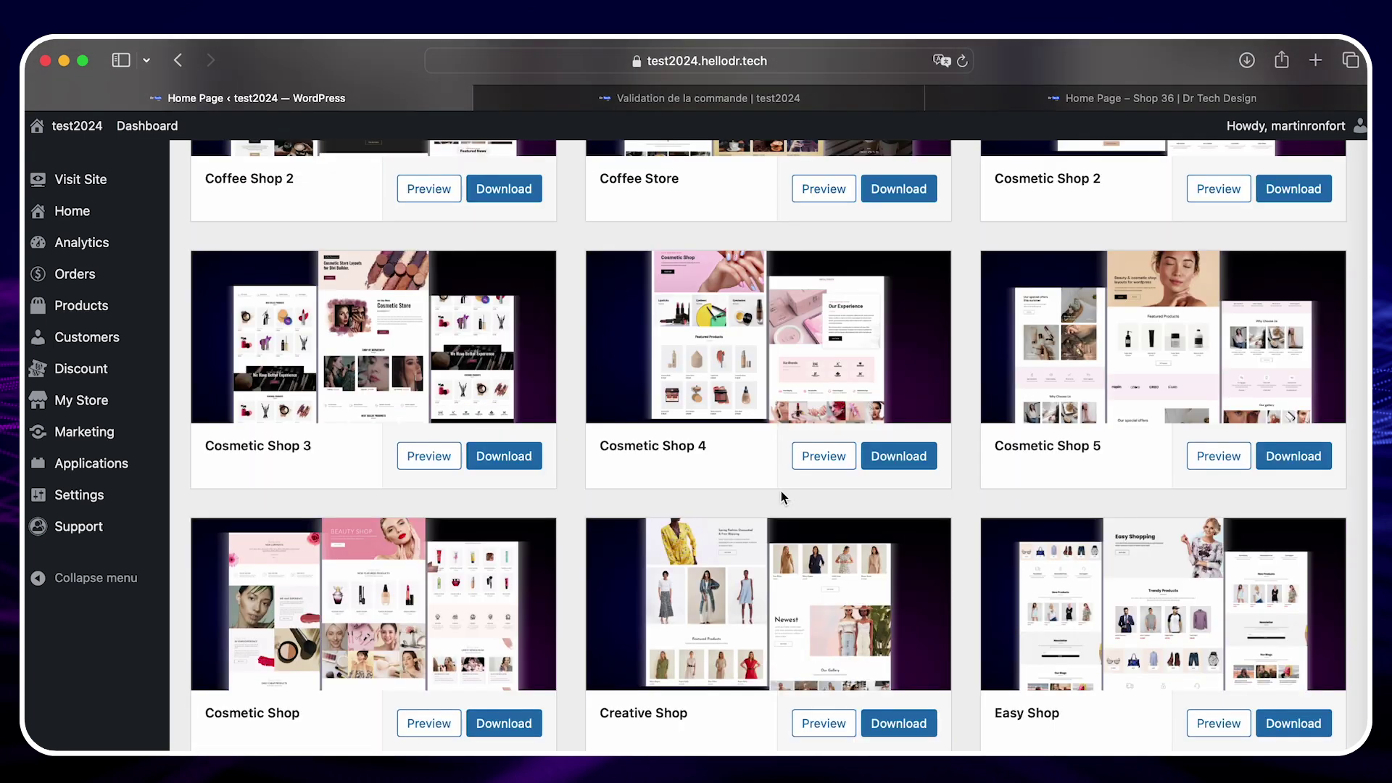
pyautogui.click(824, 456)
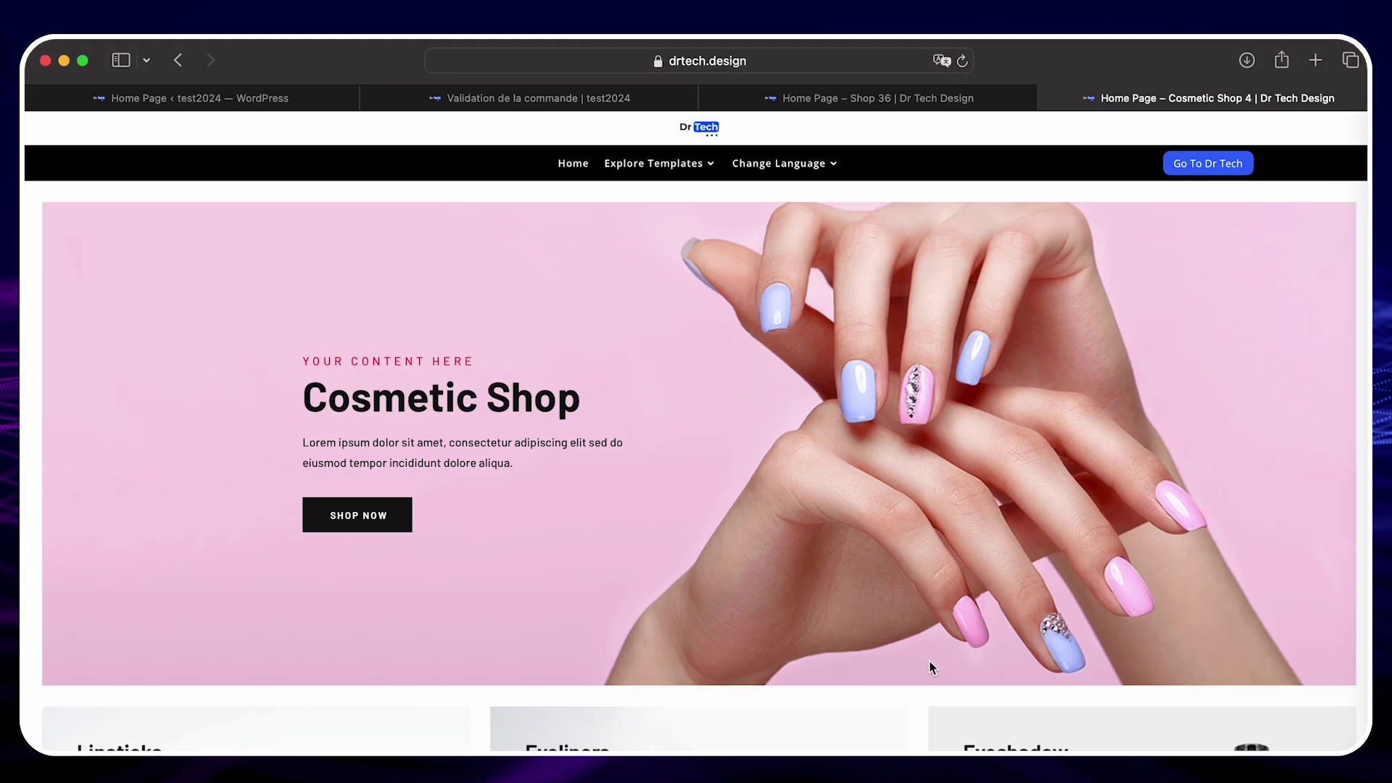
pyautogui.scroll(-2, 929, 661)
pyautogui.scroll(-15, 930, 661)
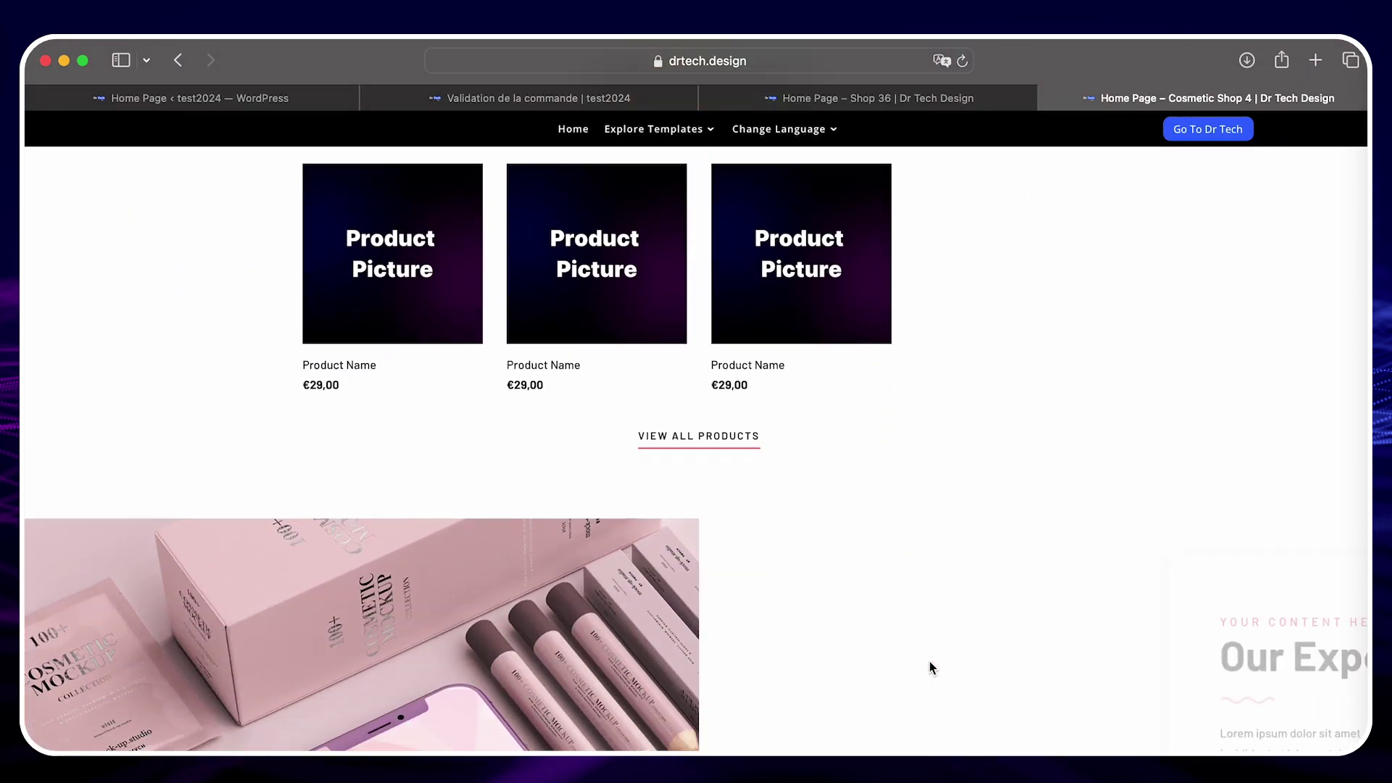
pyautogui.scroll(-10, 929, 662)
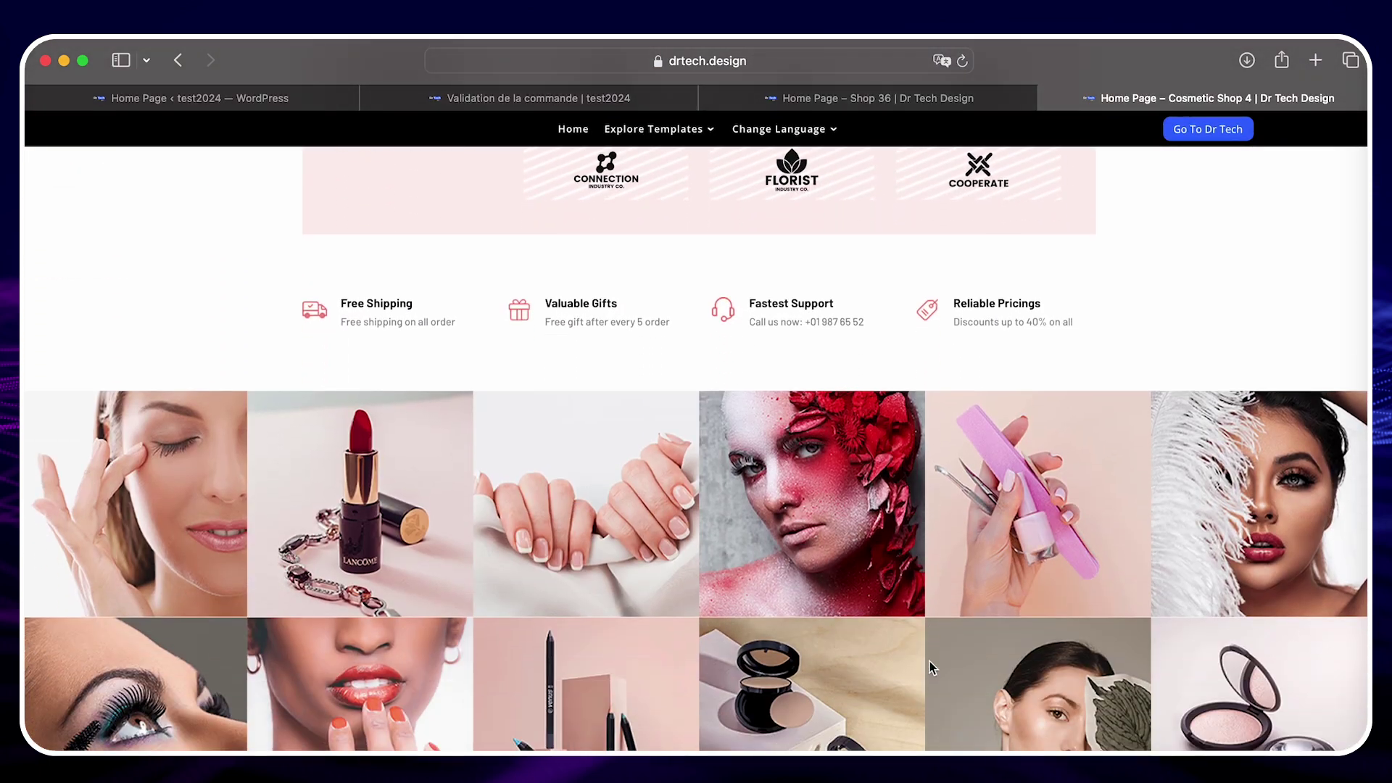
pyautogui.scroll(5, 930, 667)
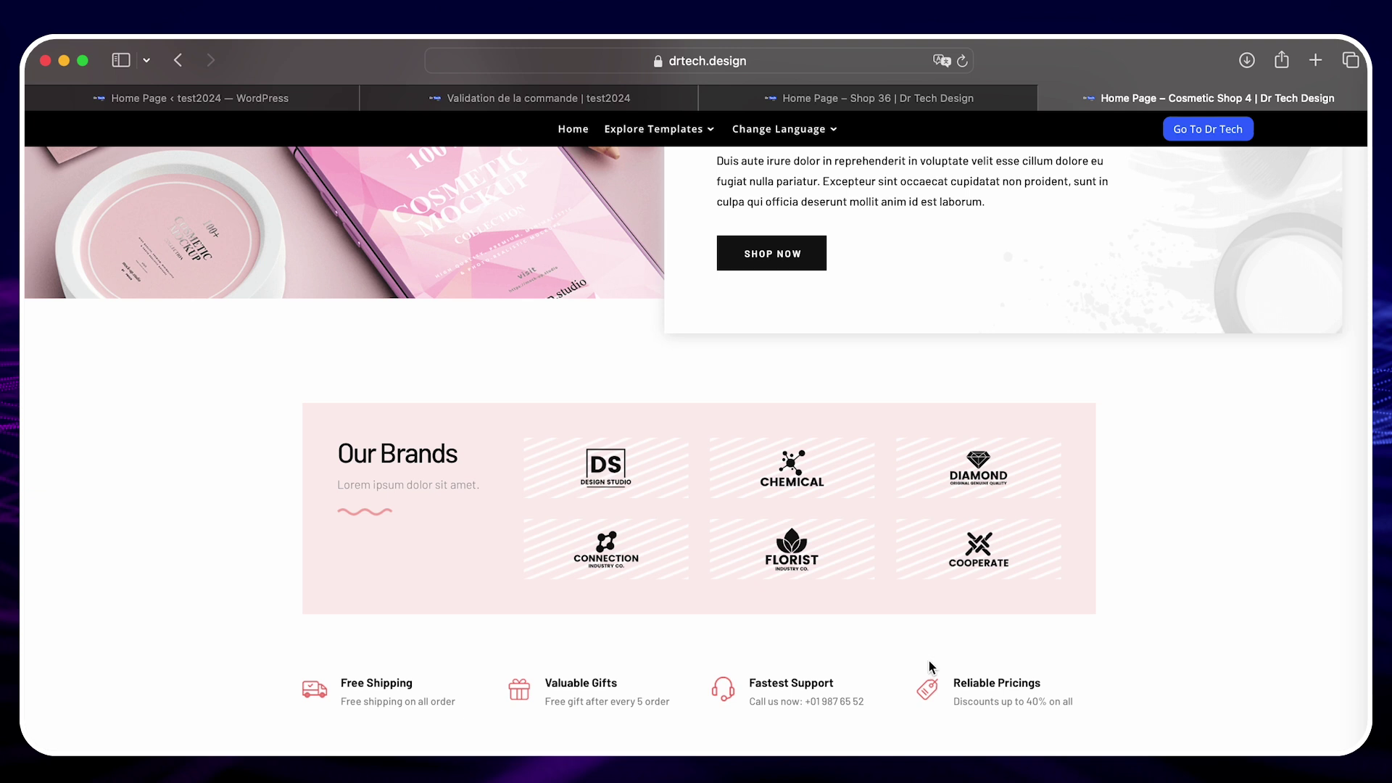
# Download the Cosmetic Shop 4 template as the store's home page and dismiss the confirmation
pyautogui.click(271, 101)
pyautogui.click(918, 454)
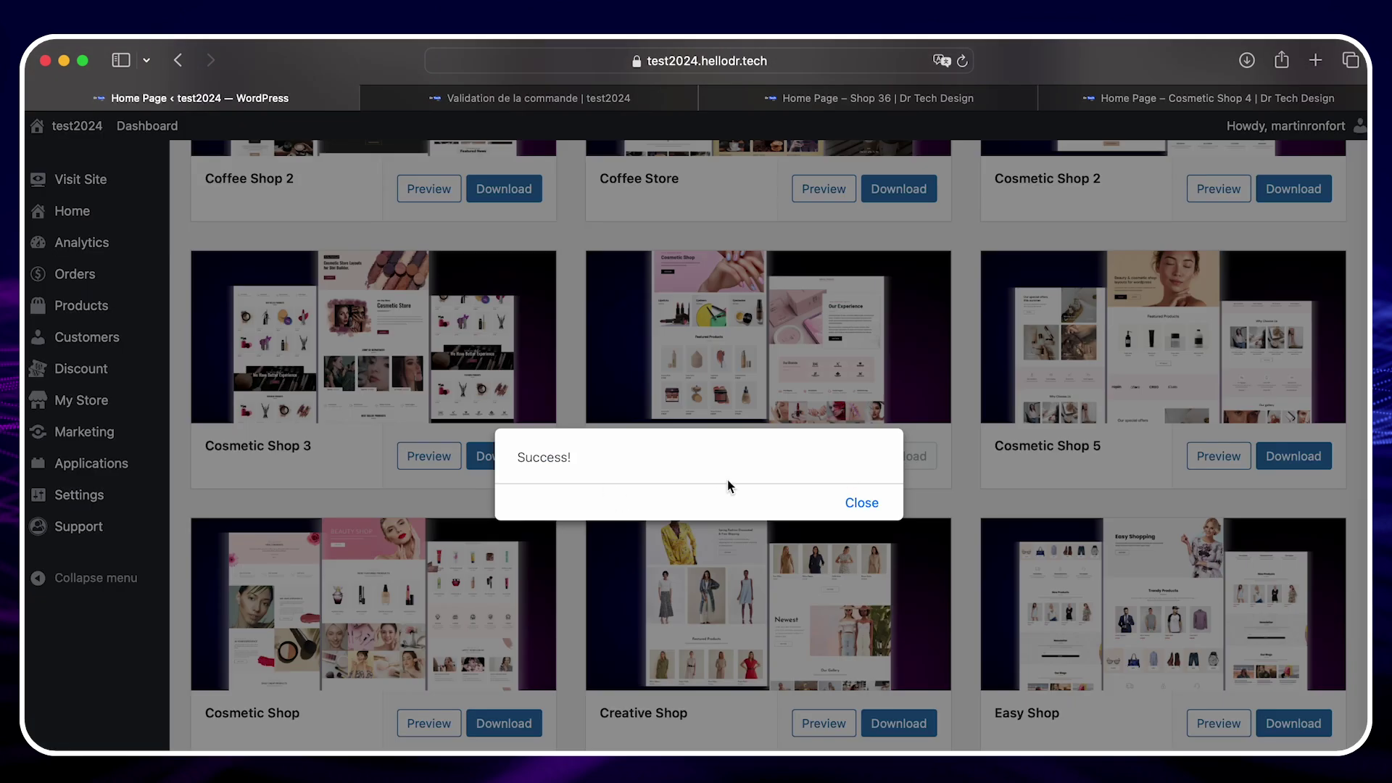
pyautogui.click(863, 509)
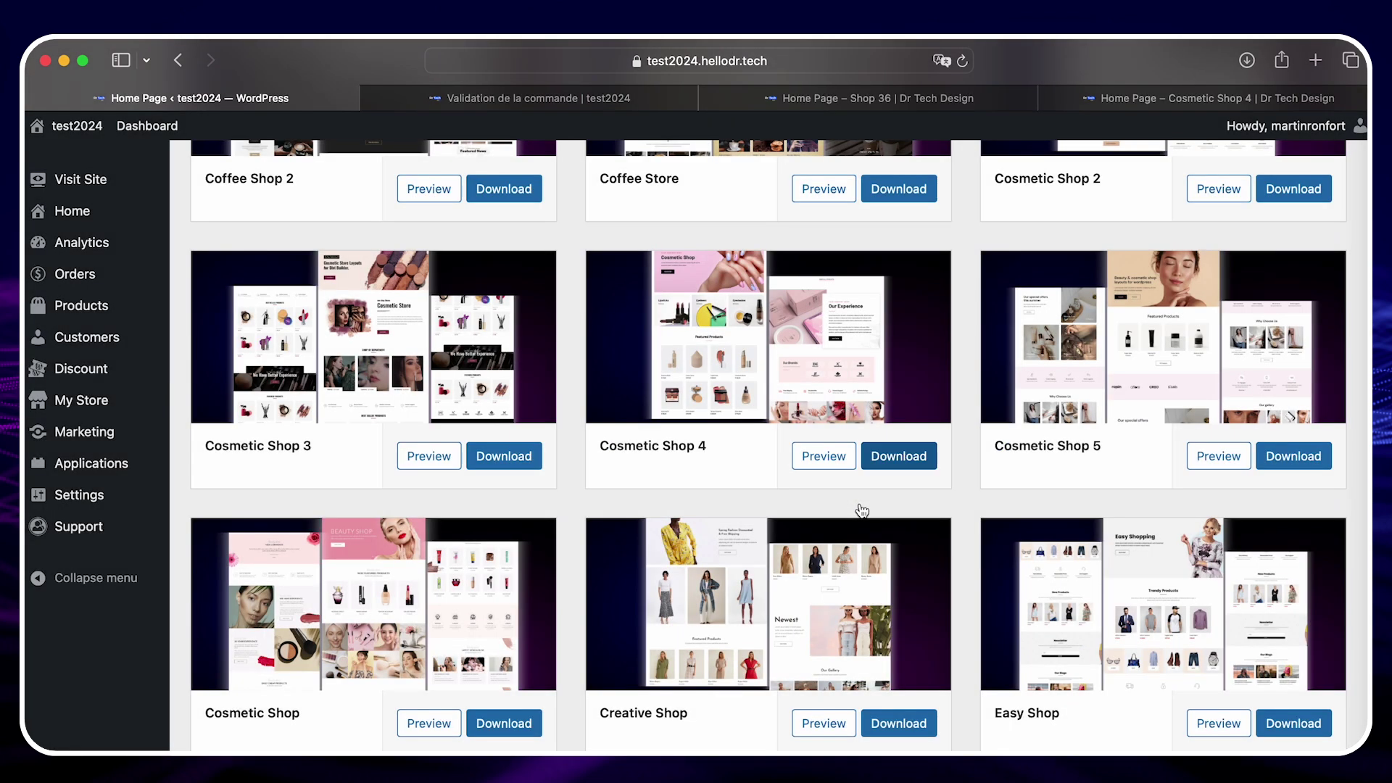
# Open the live store's home page and examine its cosmetic banner, category and product sections
pyautogui.click(559, 101)
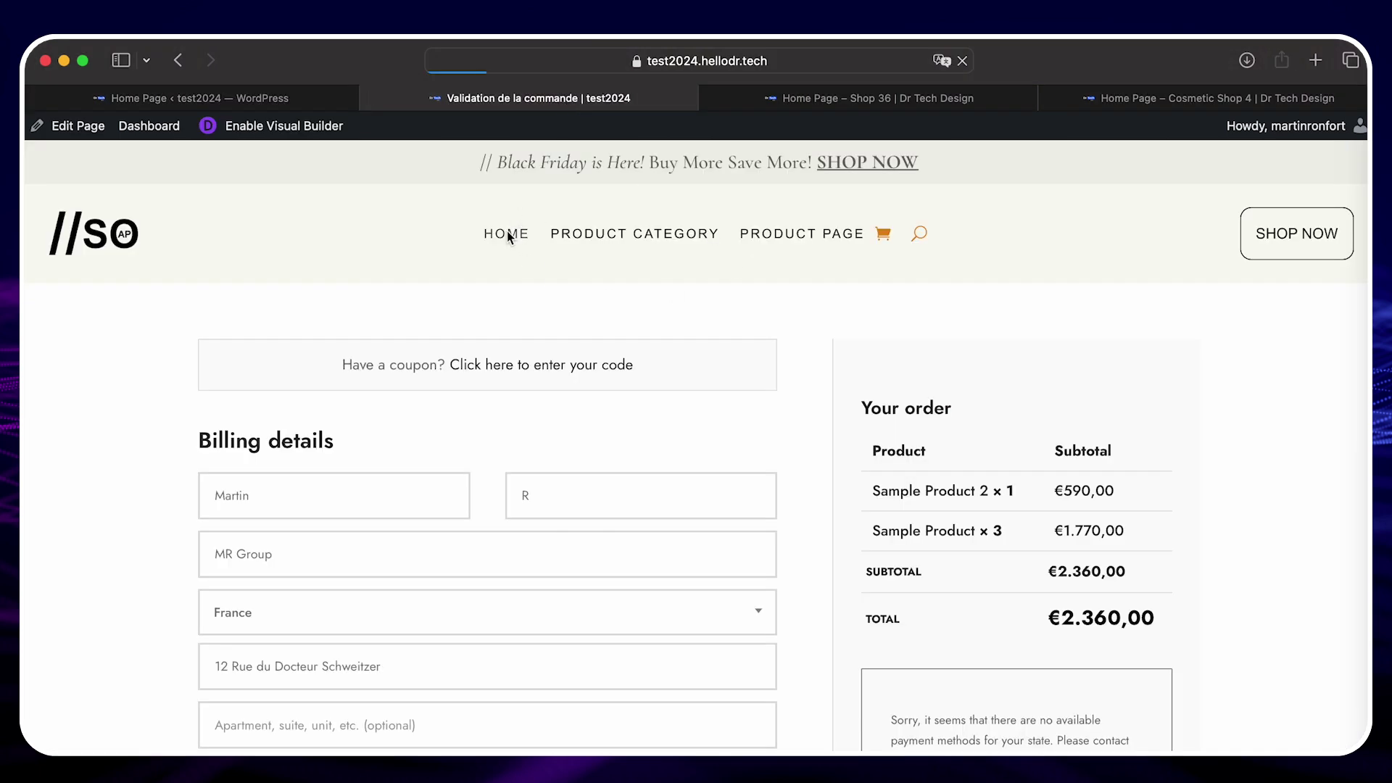
pyautogui.scroll(-10, 846, 511)
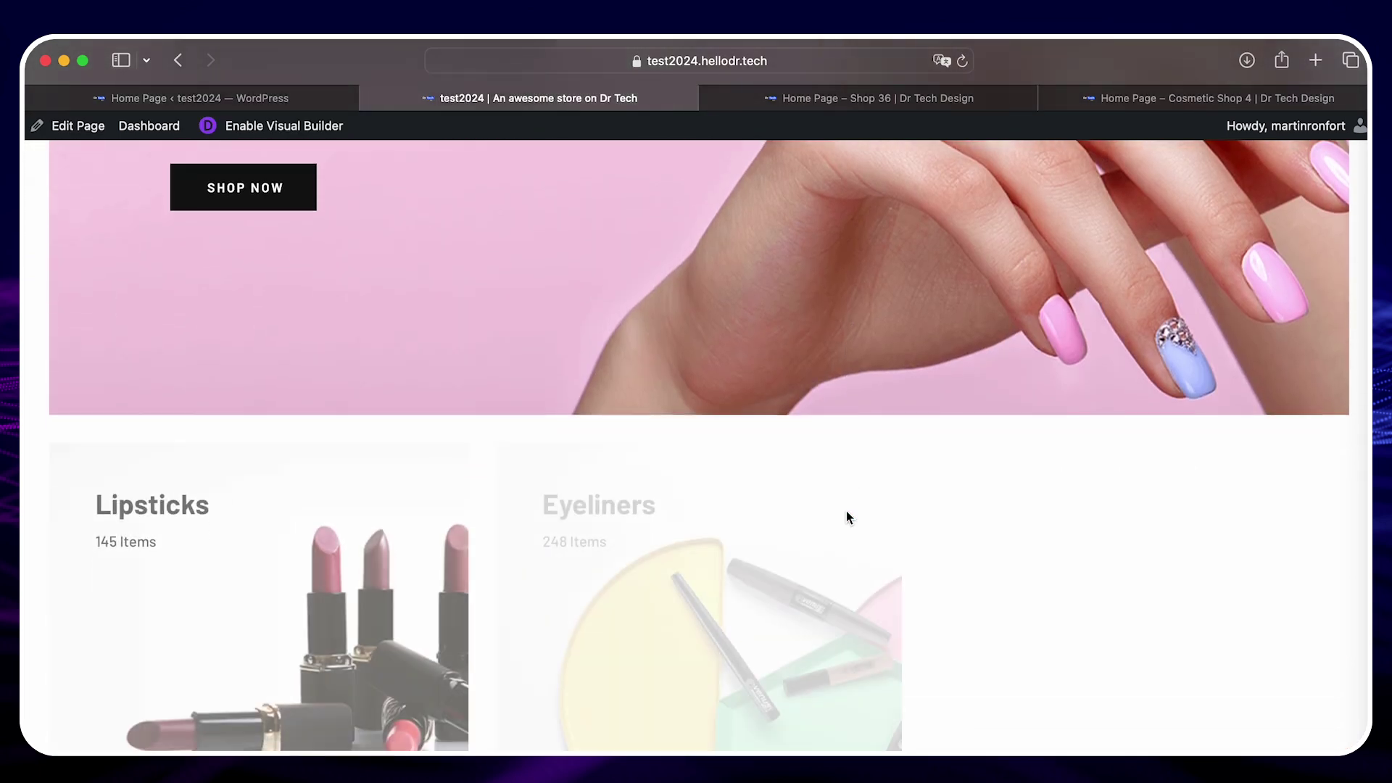
pyautogui.scroll(-10, 846, 510)
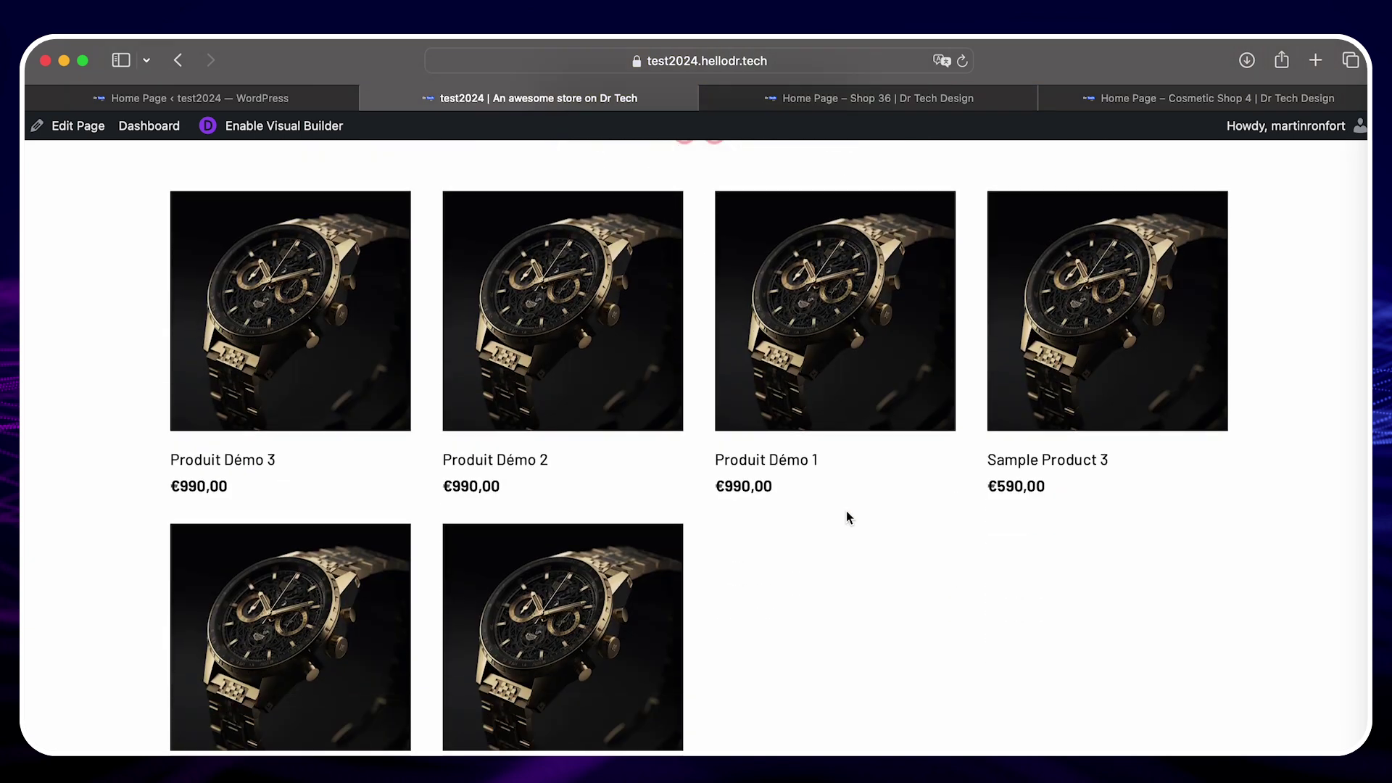
pyautogui.scroll(-5, 846, 510)
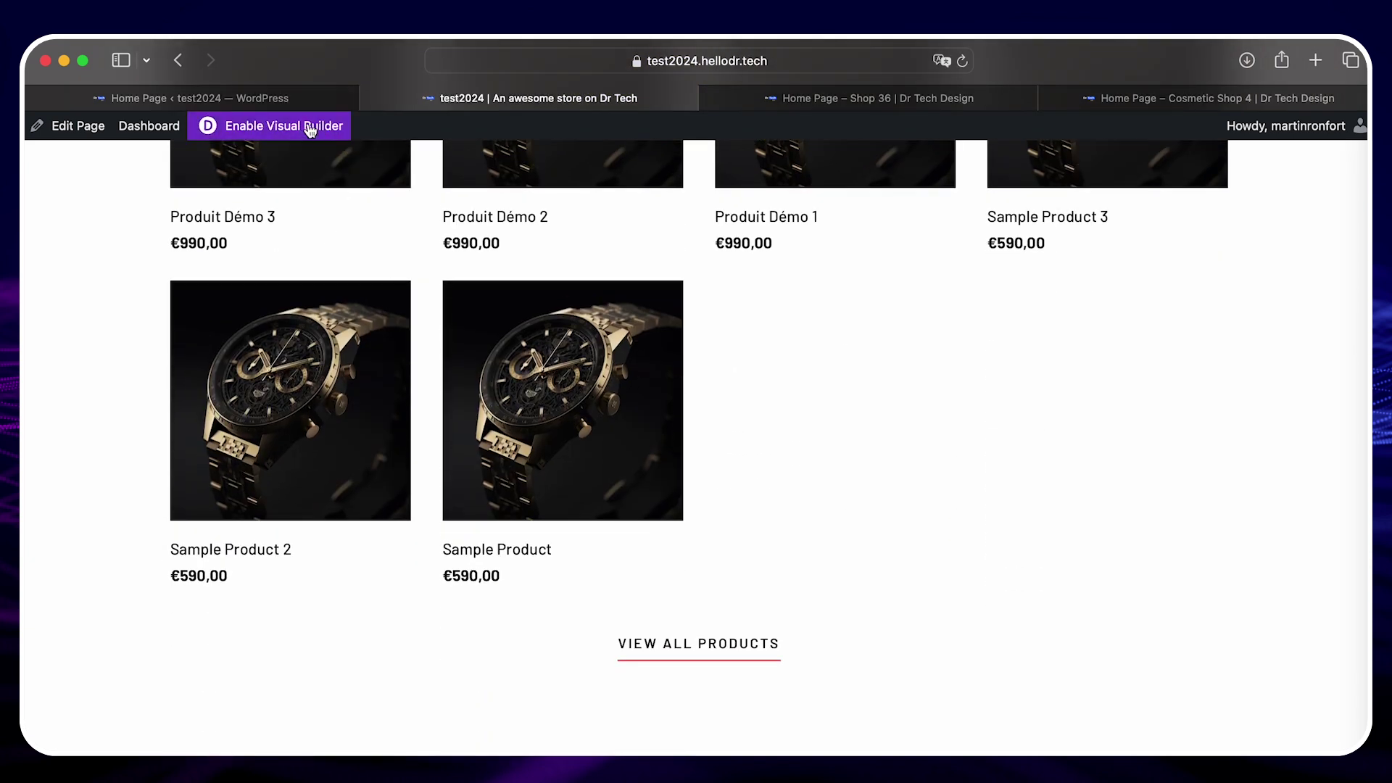
# Search the header templates for "slide" and download Header With Slide In 10 as the store's global header
pyautogui.click(273, 97)
pyautogui.scroll(10, 602, 309)
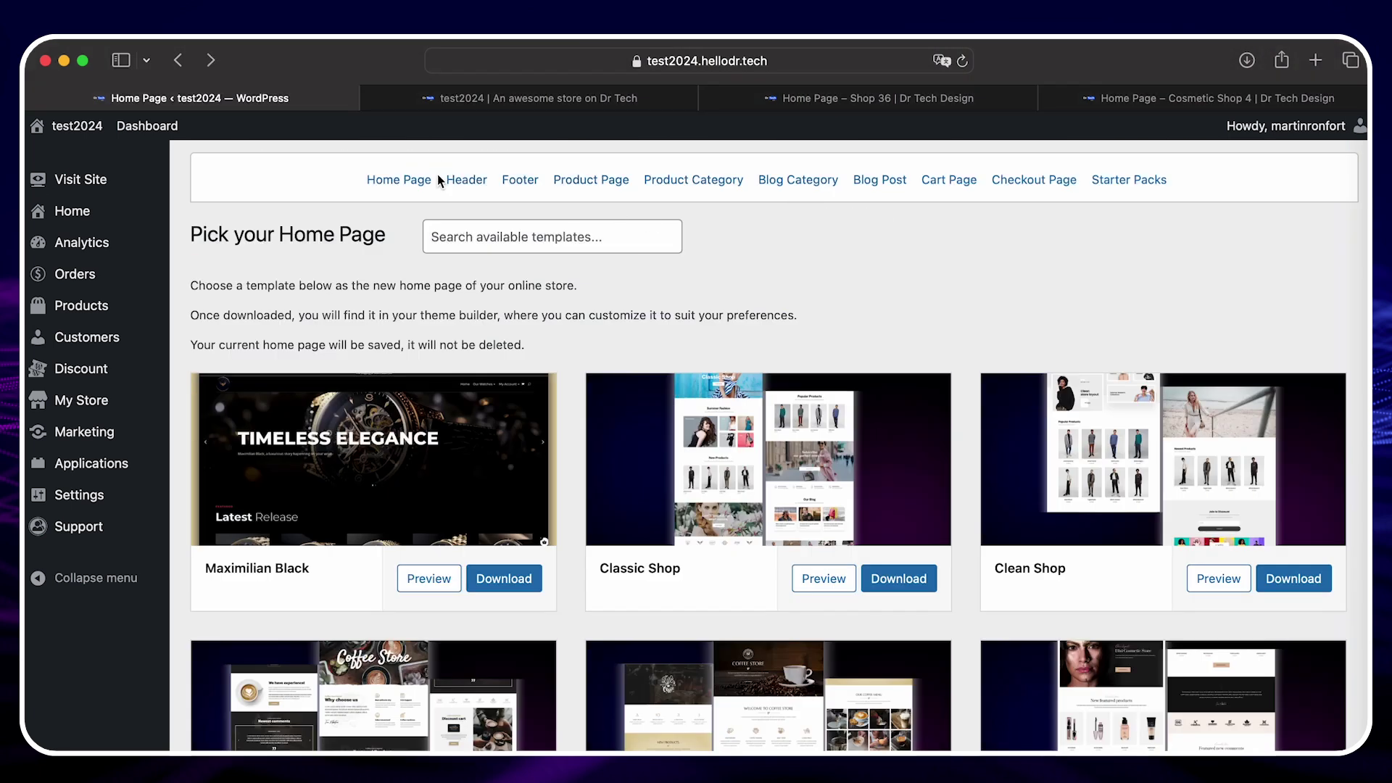
pyautogui.click(470, 187)
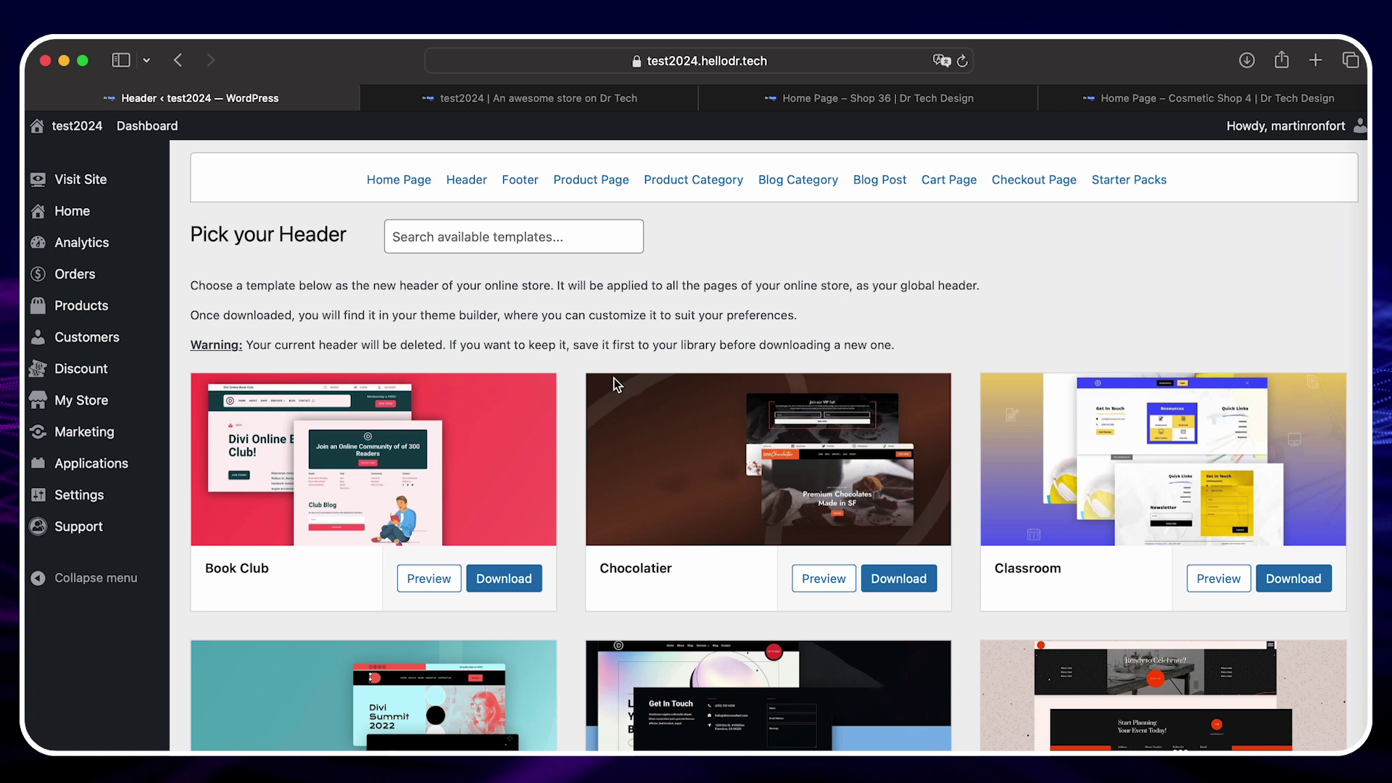
pyautogui.scroll(-2, 585, 521)
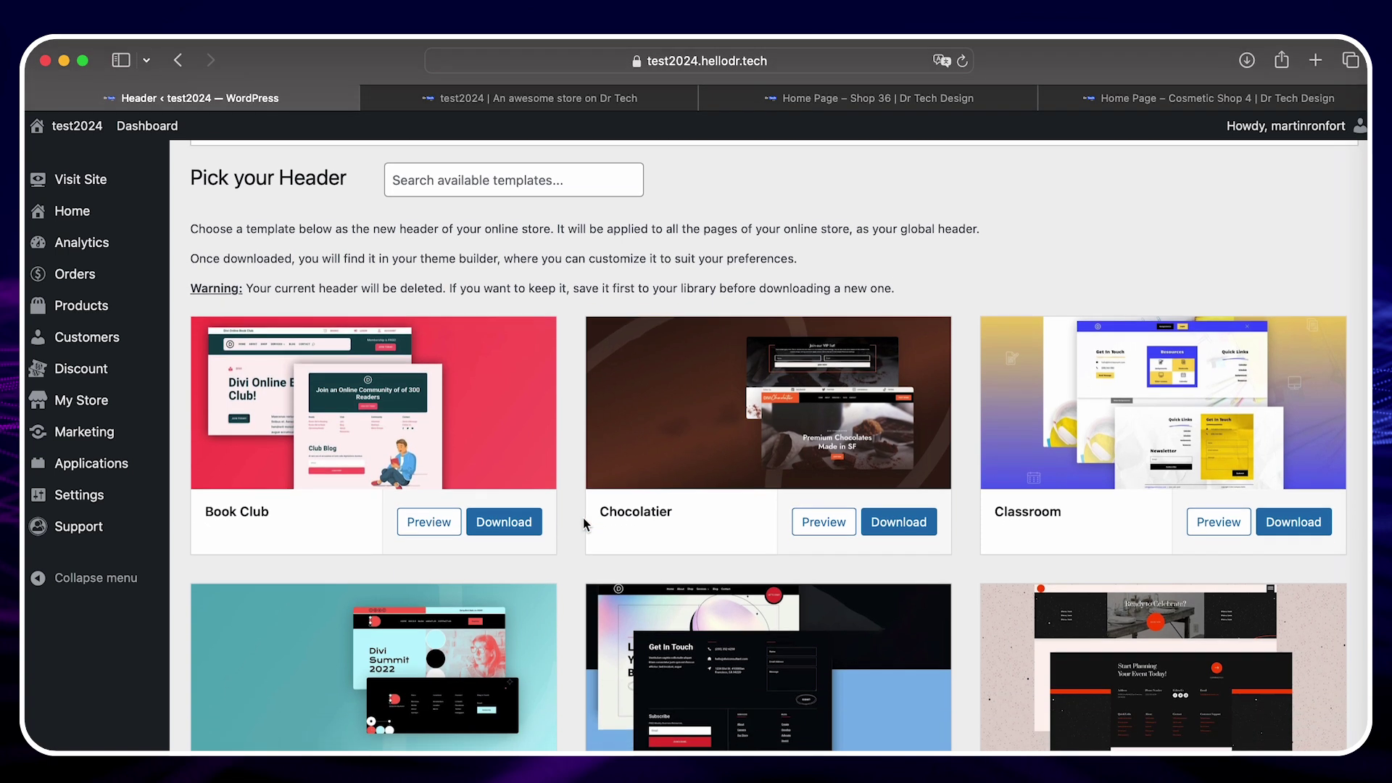
pyautogui.scroll(2, 585, 521)
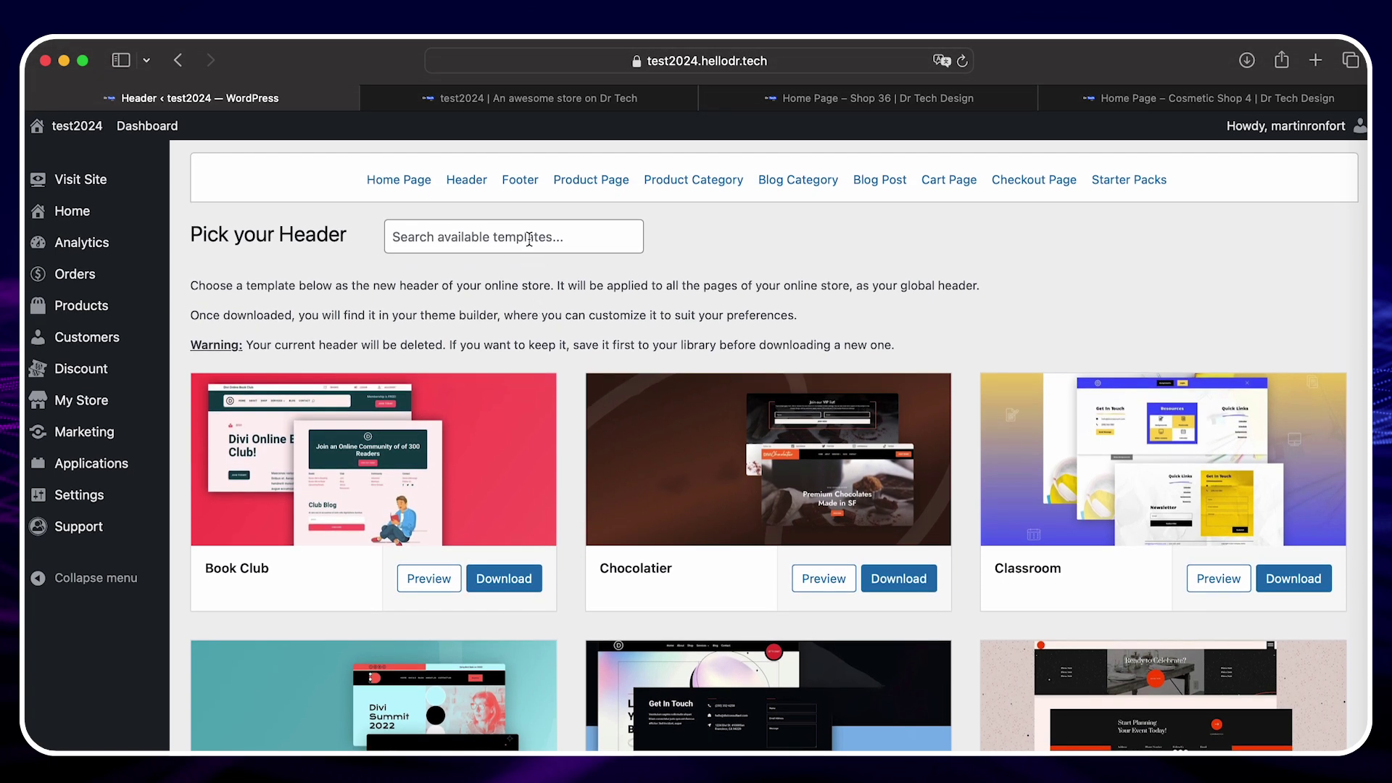
pyautogui.click(529, 238)
pyautogui.write('mega')
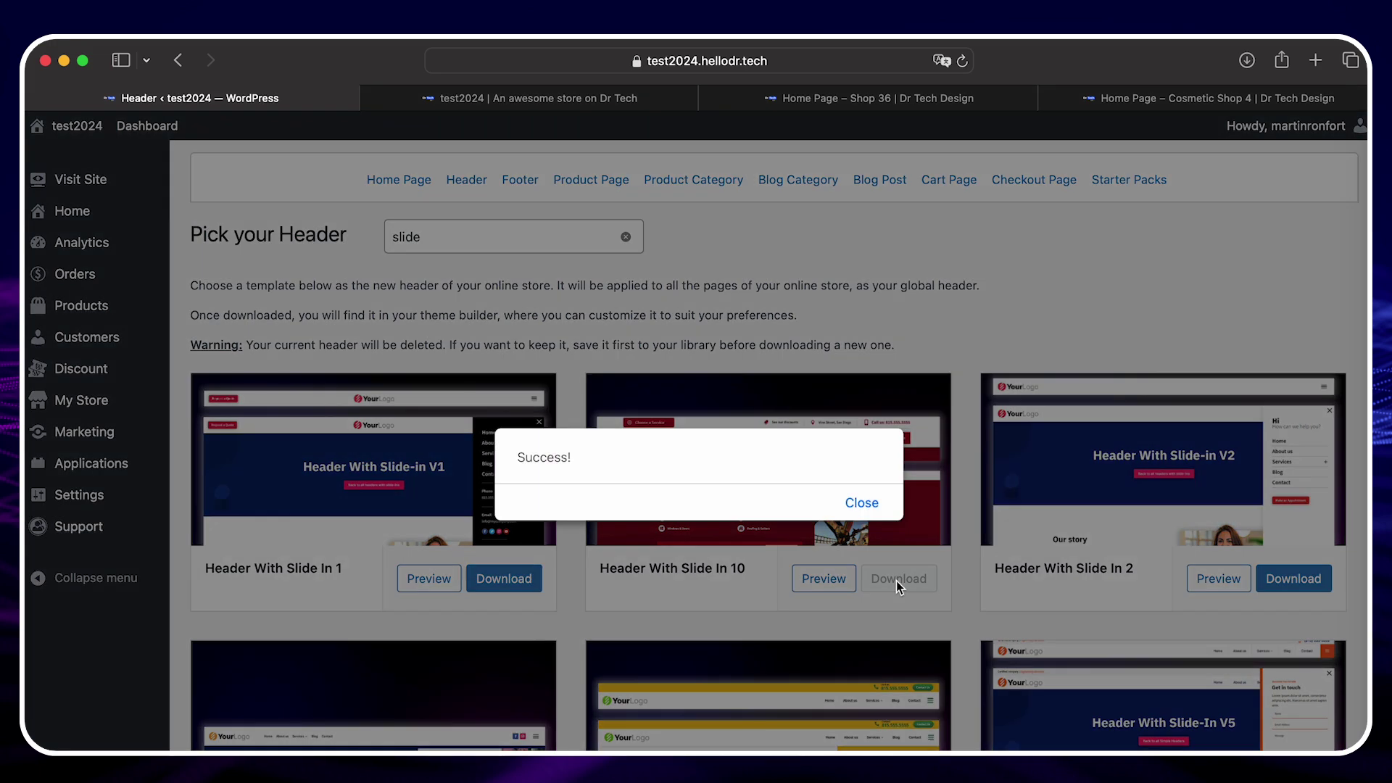
pyautogui.click(860, 501)
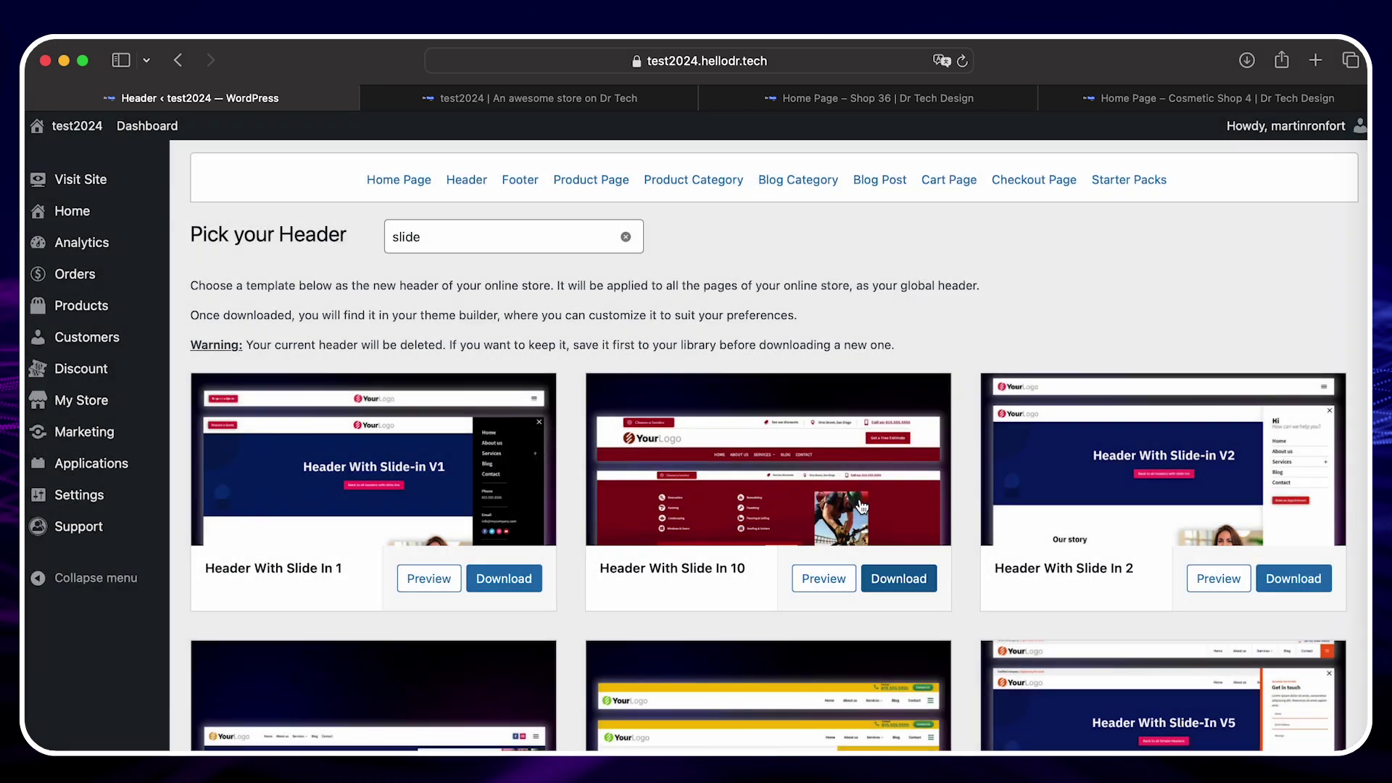
# Reload the live store's home page and expand the Choose a Service section of the header
pyautogui.click(608, 101)
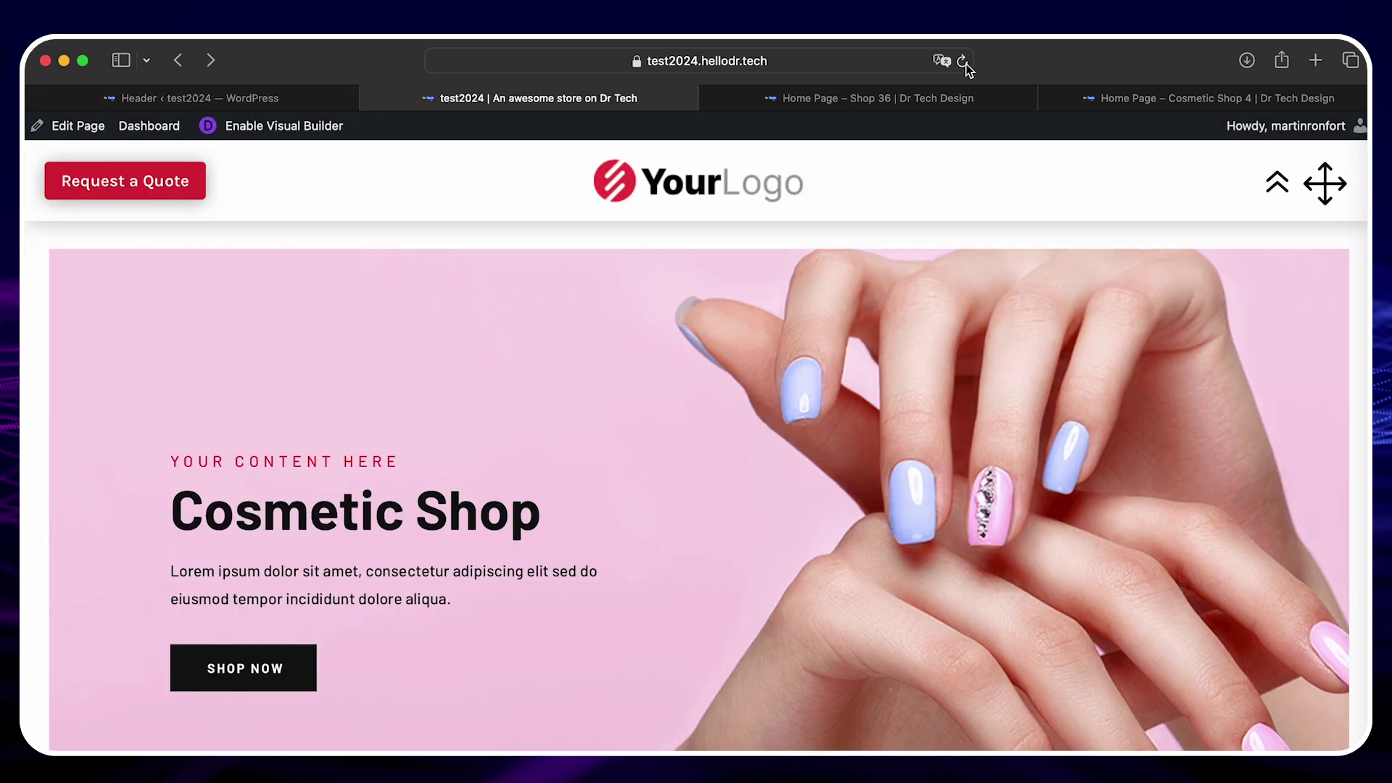
pyautogui.click(964, 62)
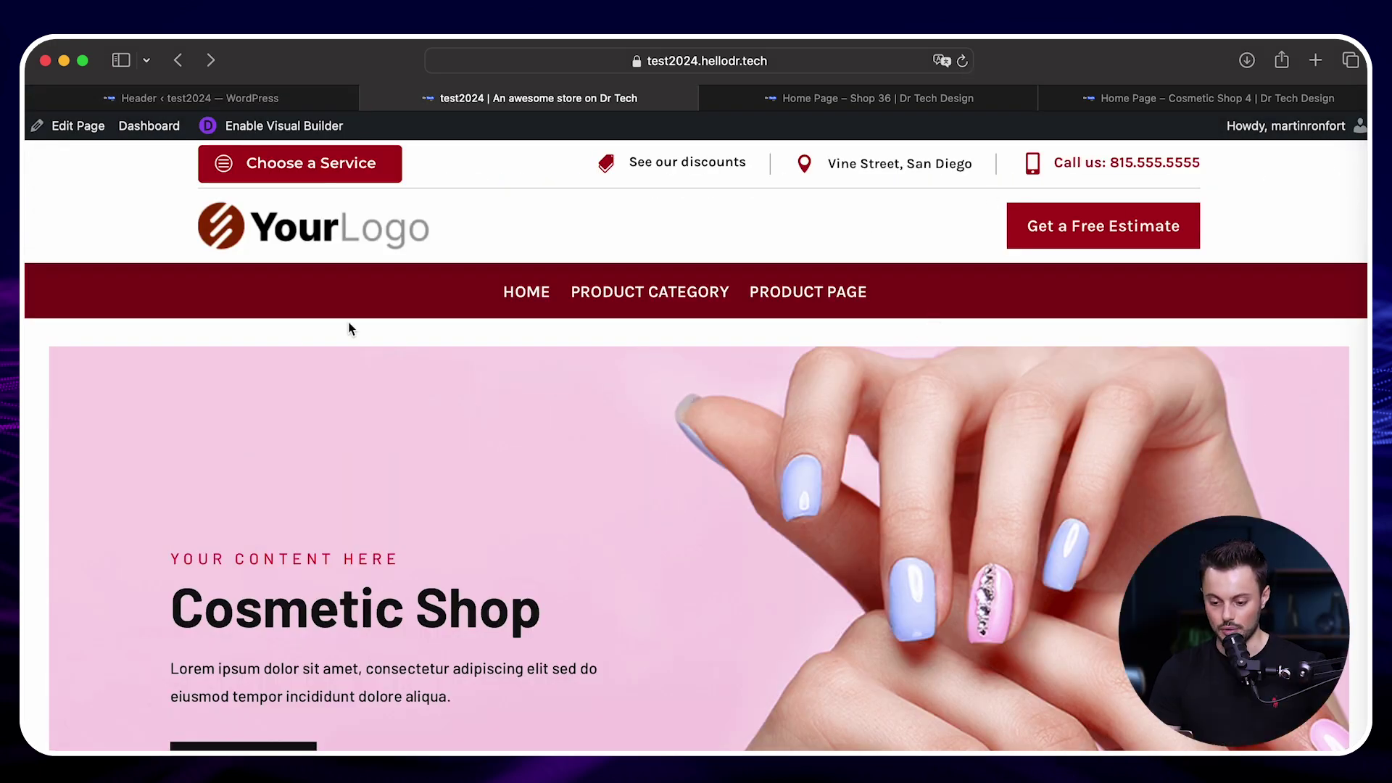
pyautogui.click(258, 168)
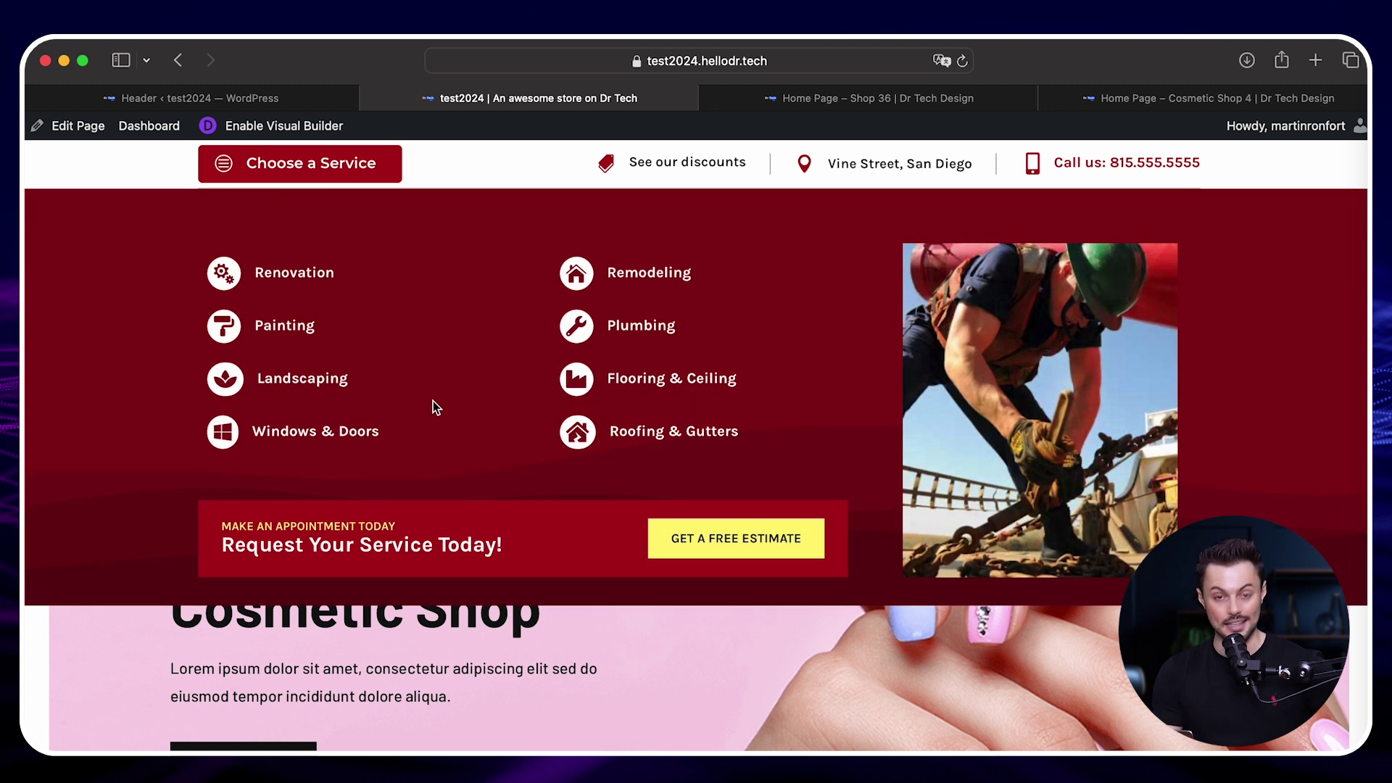
# Return to the store dashboard and open the Theme Builder for My Store
pyautogui.click(279, 98)
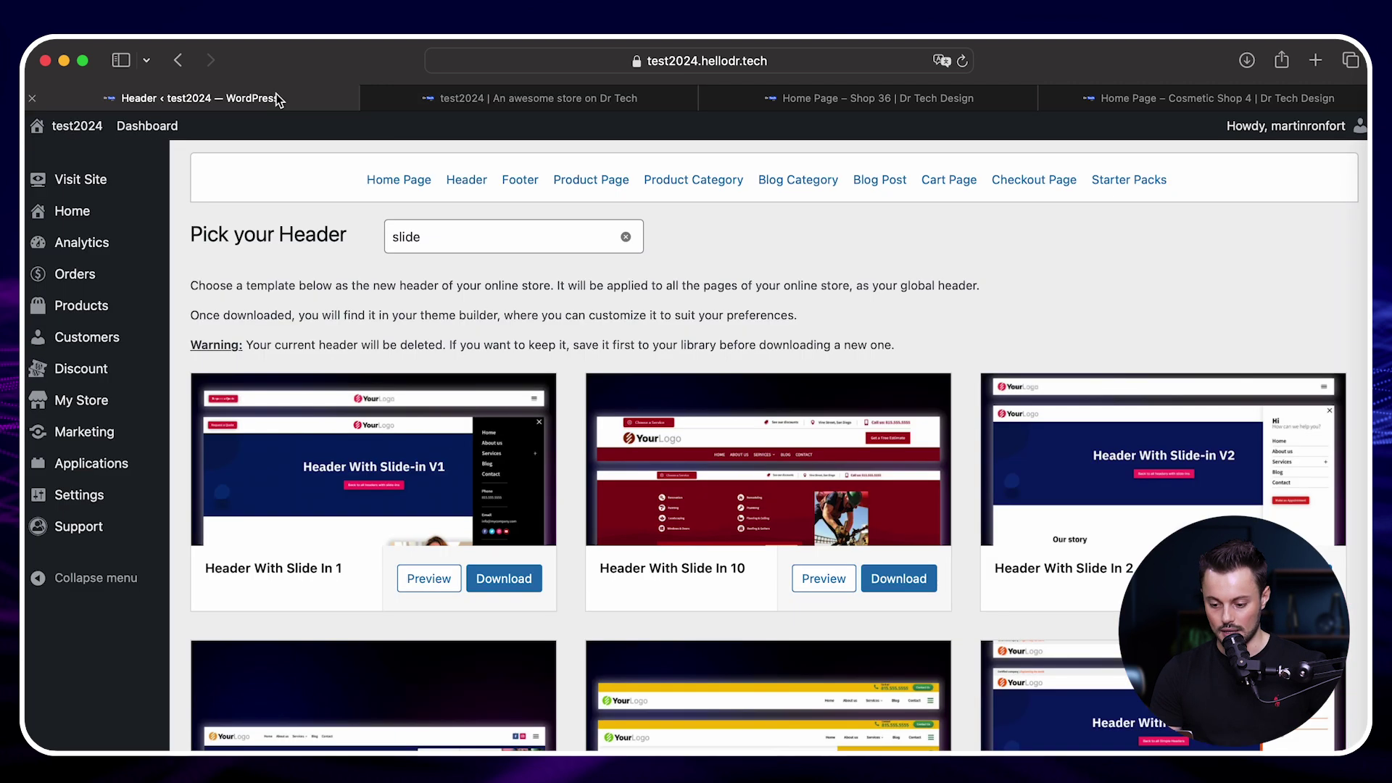
pyautogui.scroll(-5, 548, 484)
pyautogui.scroll(5, 549, 484)
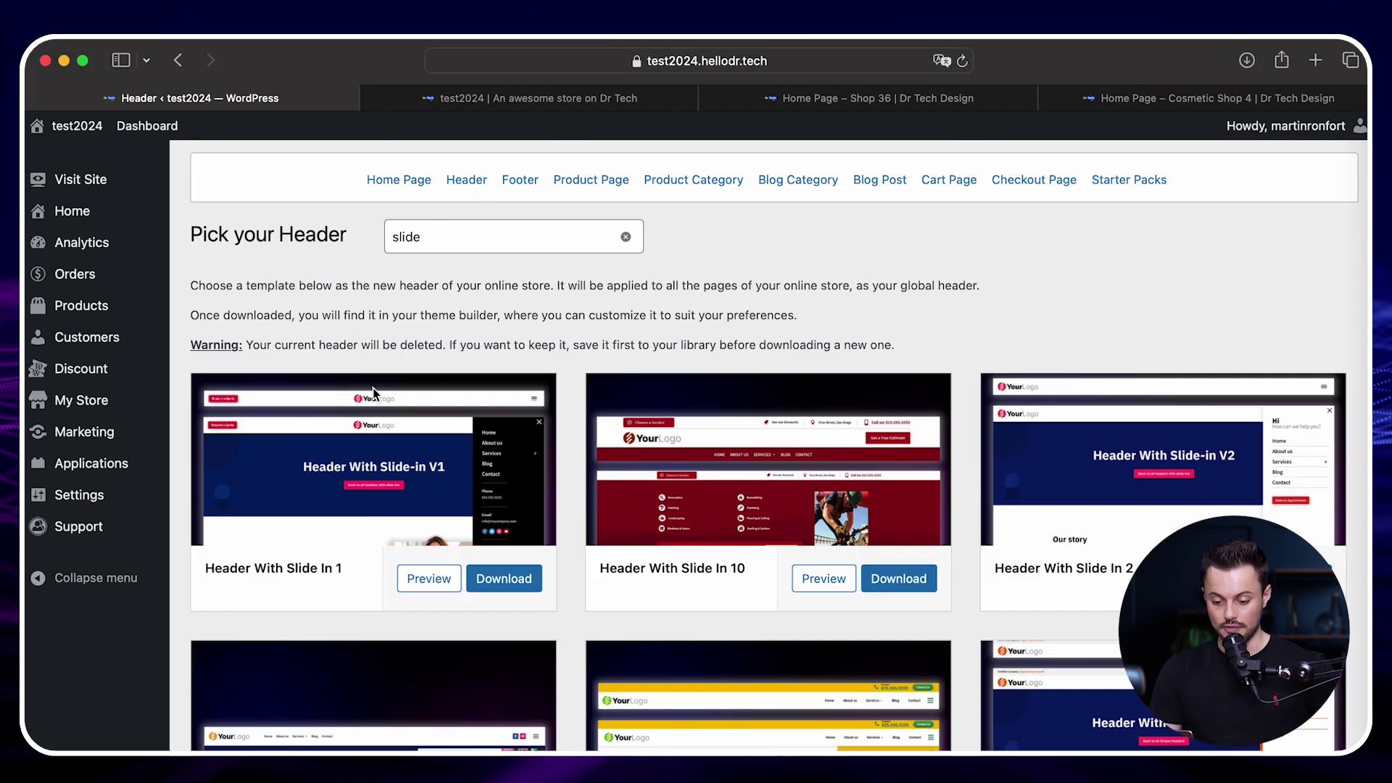
pyautogui.moveTo(133, 405)
pyautogui.click(224, 532)
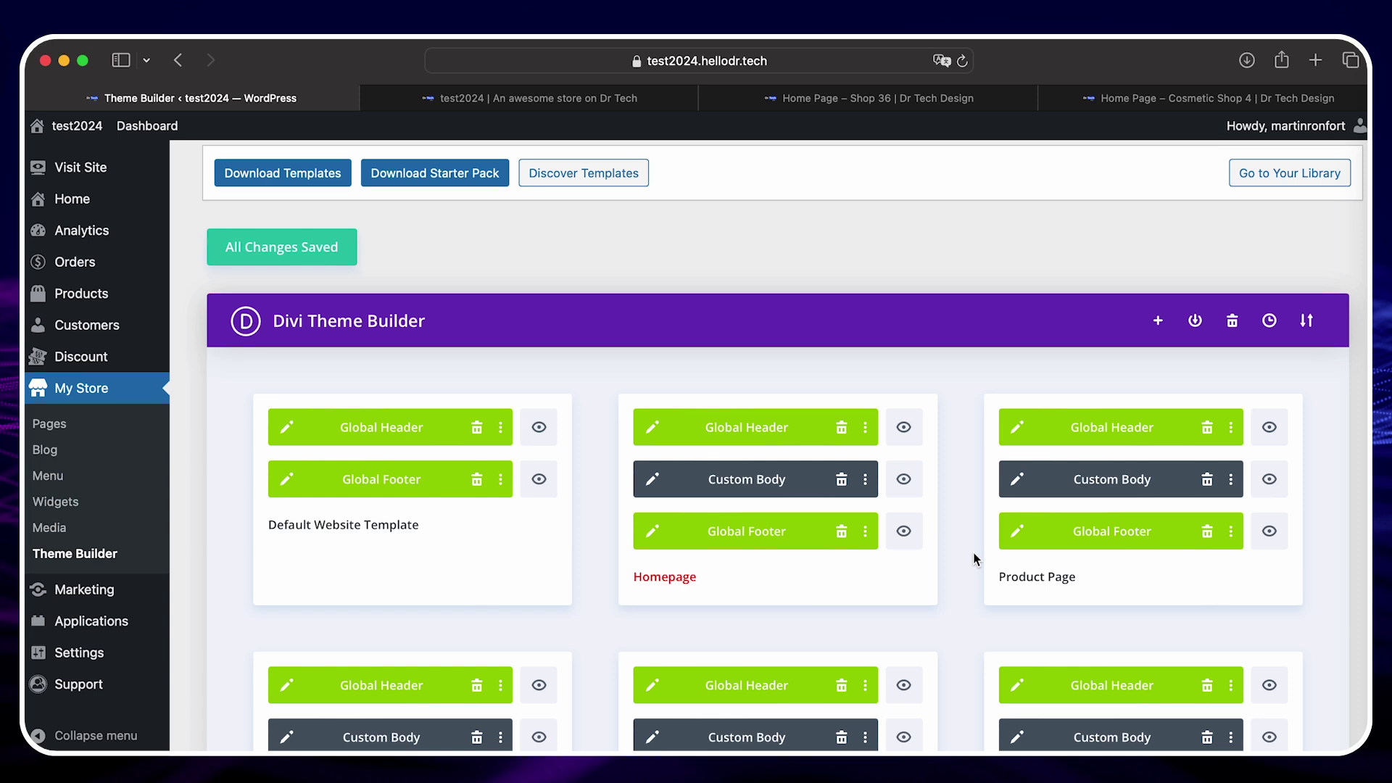
# Open the Discover Templates site and look over its template categories
pyautogui.click(599, 174)
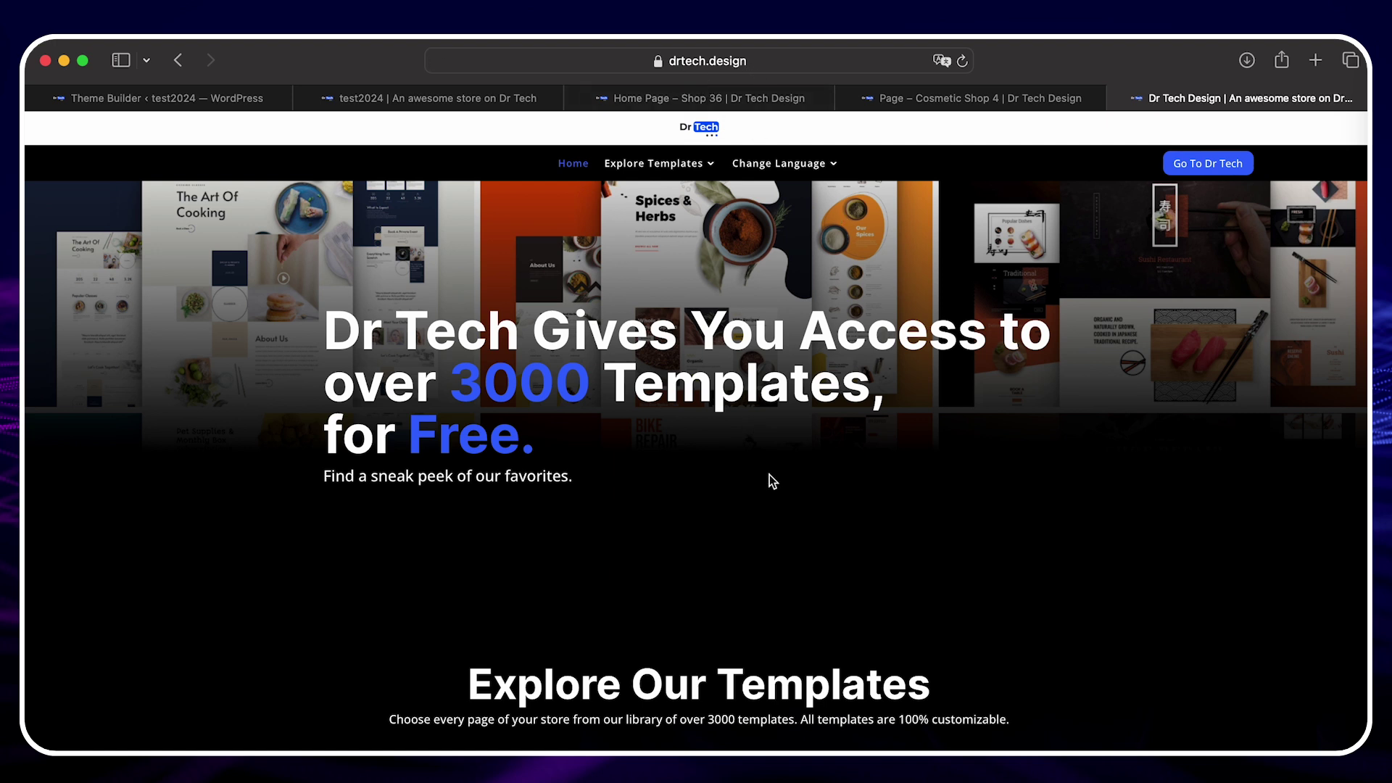
pyautogui.scroll(-6, 773, 482)
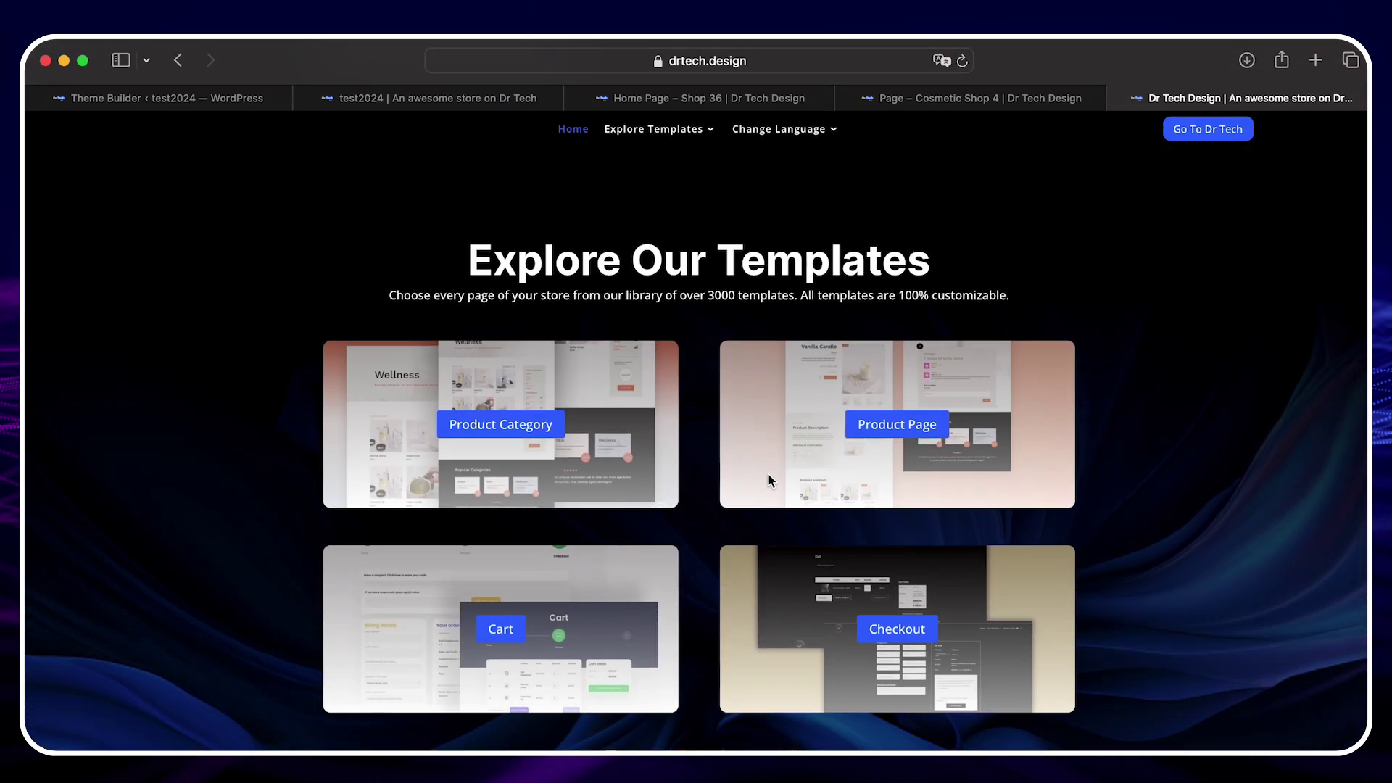
pyautogui.scroll(-3, 731, 455)
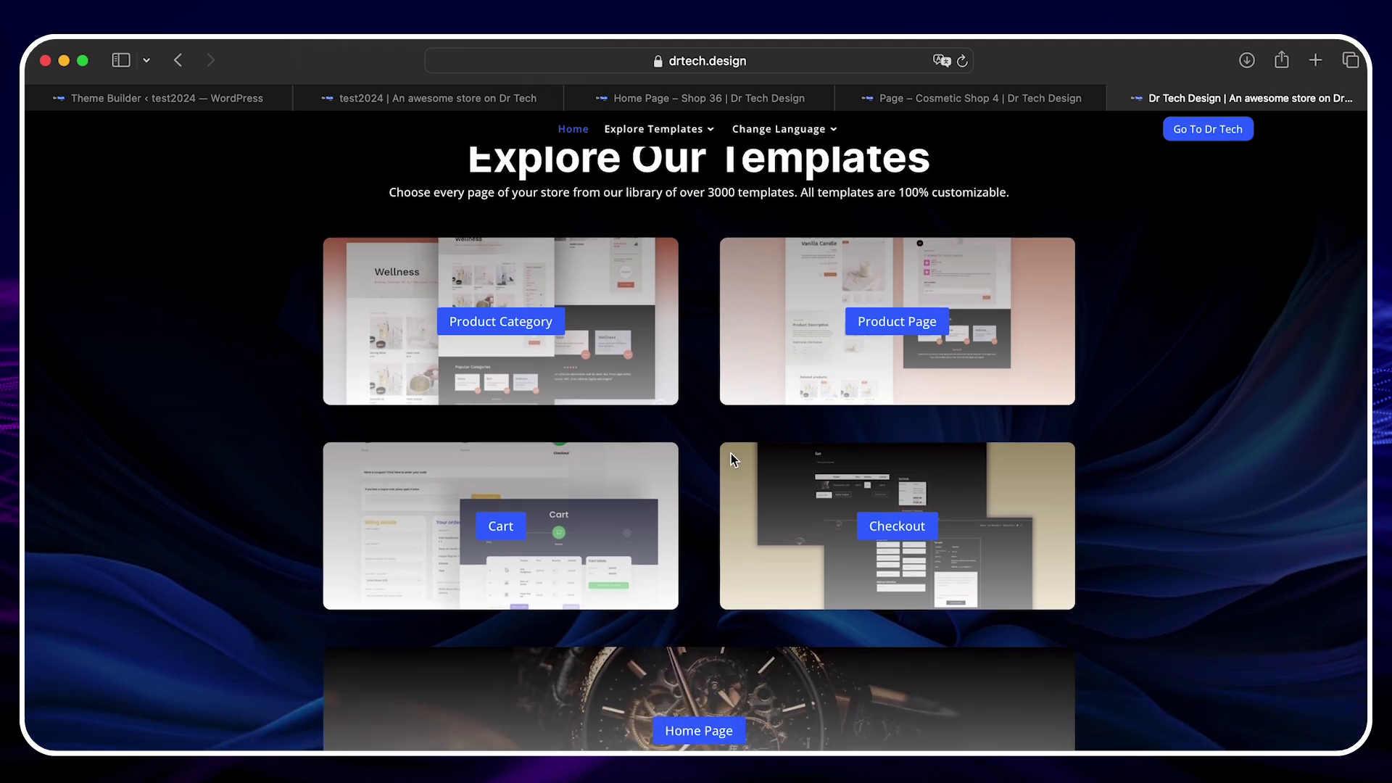